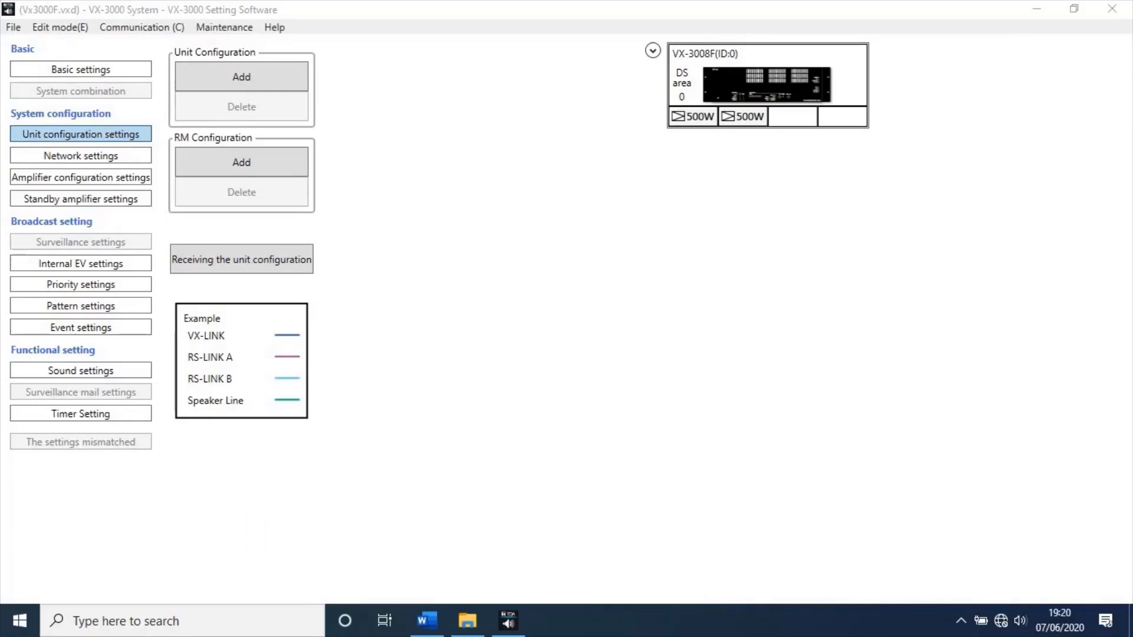
Expand VX-3008F(ID:0) to reveal its analog inputs, remote mic slots and eight speaker zones
{"action": "left_click", "coordinate": [652, 52]}
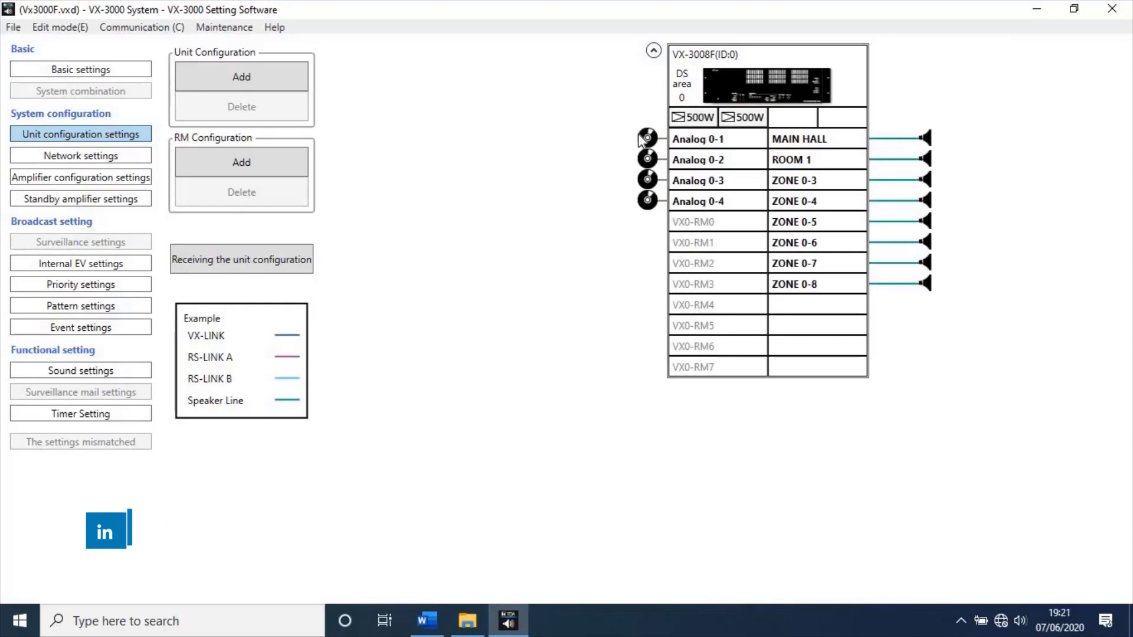
{"action": "left_click", "coordinate": [678, 182]}
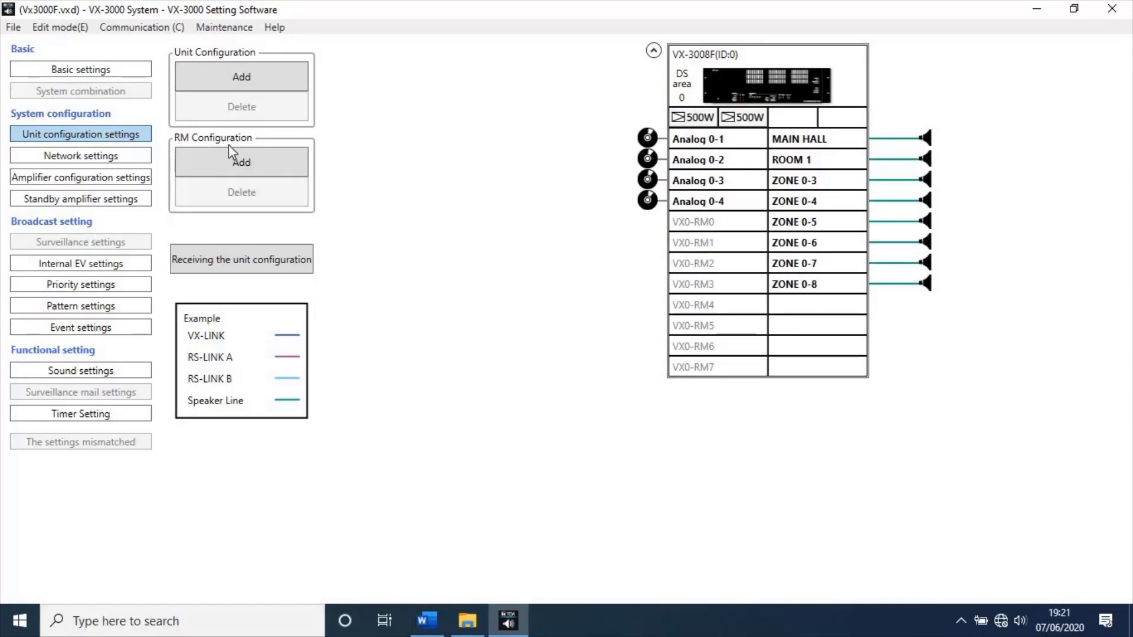
Add a new remote microphone under RM Configuration with unit type RM-300X
{"action": "left_click", "coordinate": [280, 166]}
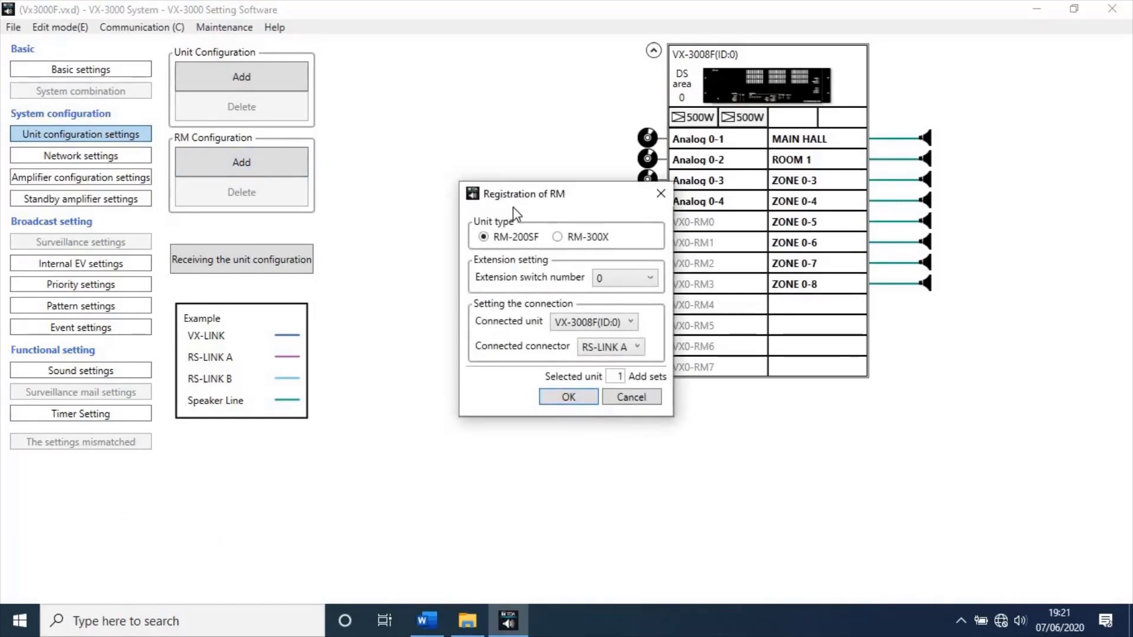
{"action": "left_click_drag", "start_coordinate": [536, 196], "coordinate": [474, 166]}
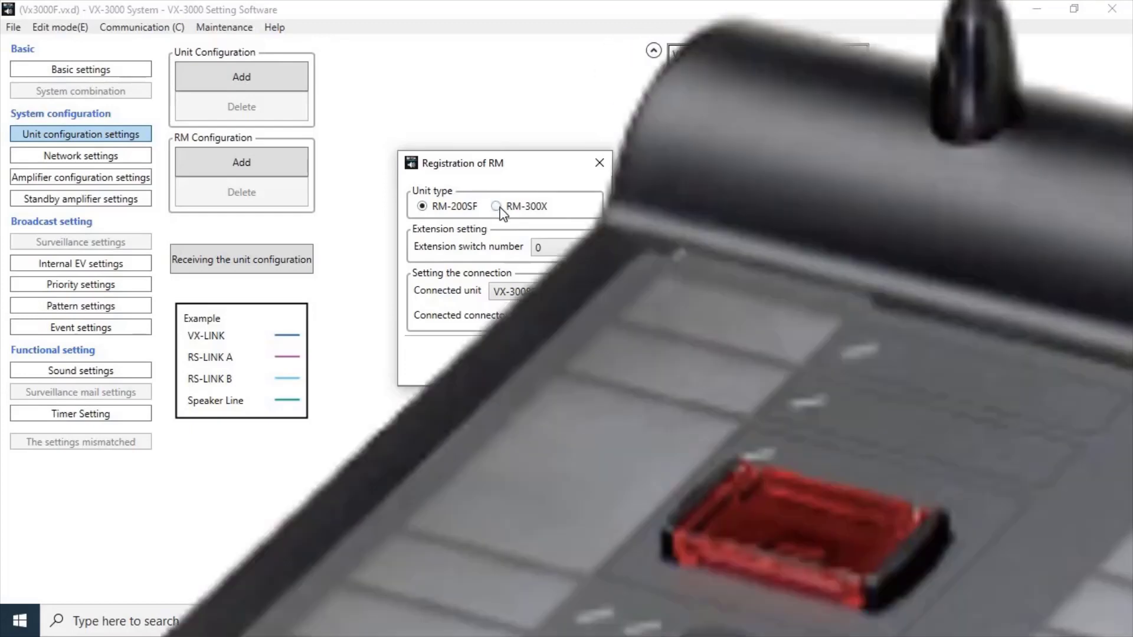
{"action": "left_click", "coordinate": [499, 207]}
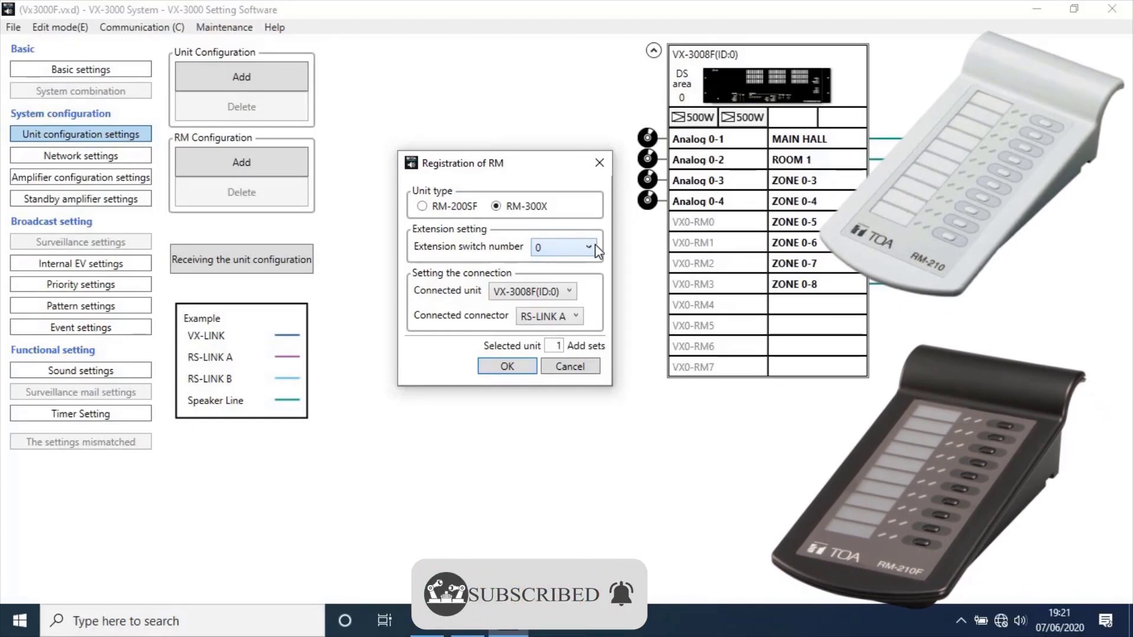
{"action": "left_click", "coordinate": [594, 245]}
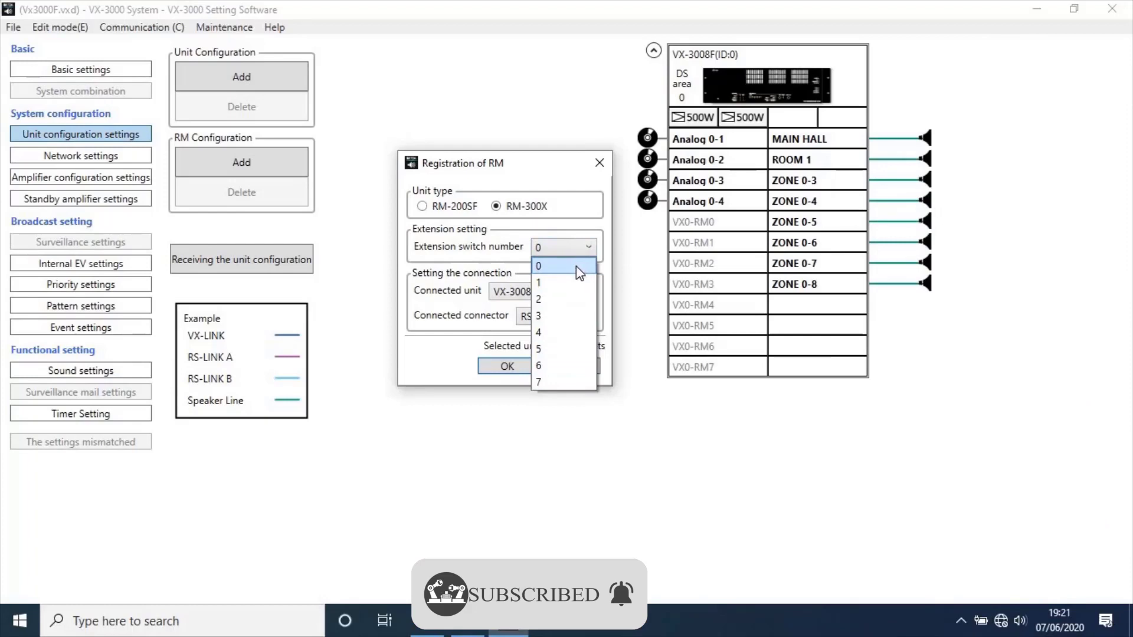
{"action": "left_click", "coordinate": [579, 269]}
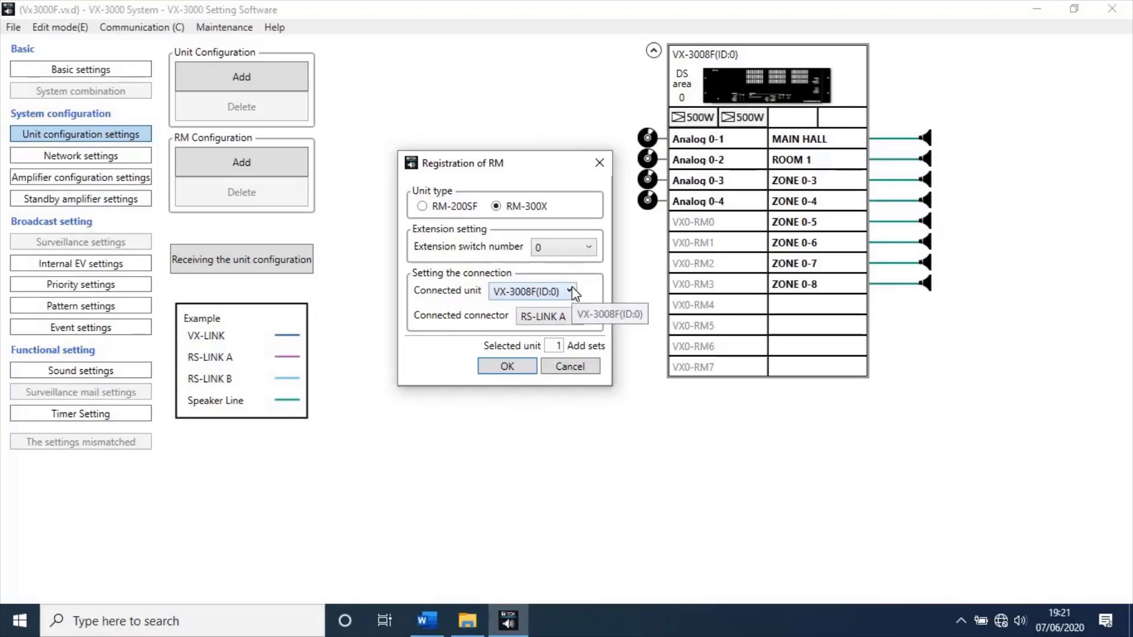
{"action": "left_click", "coordinate": [570, 291]}
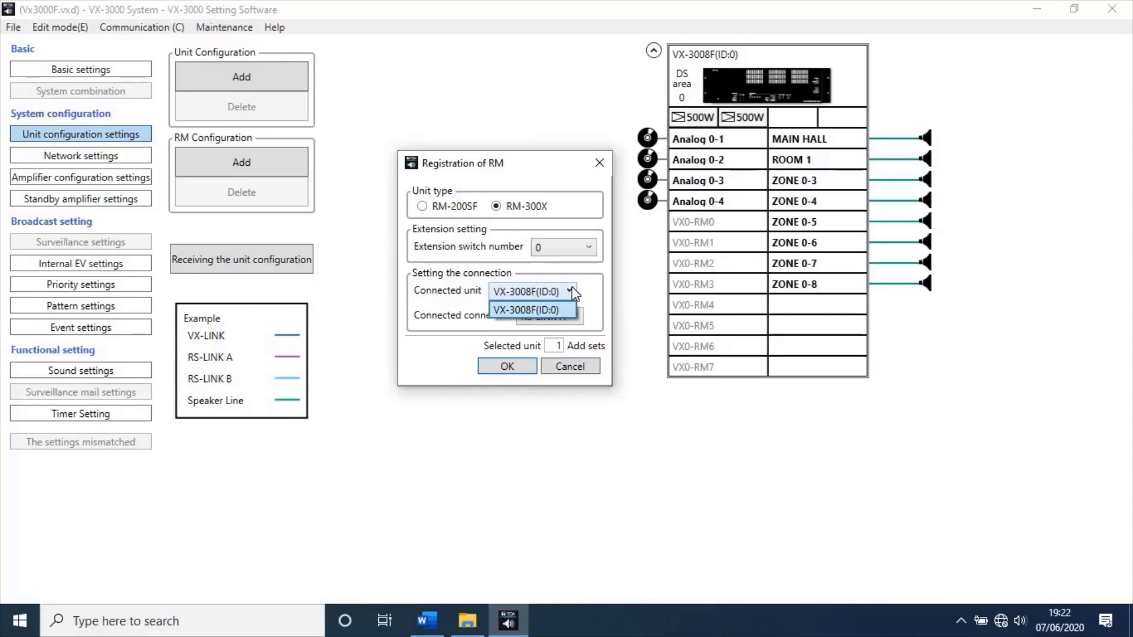
{"action": "left_click", "coordinate": [572, 287]}
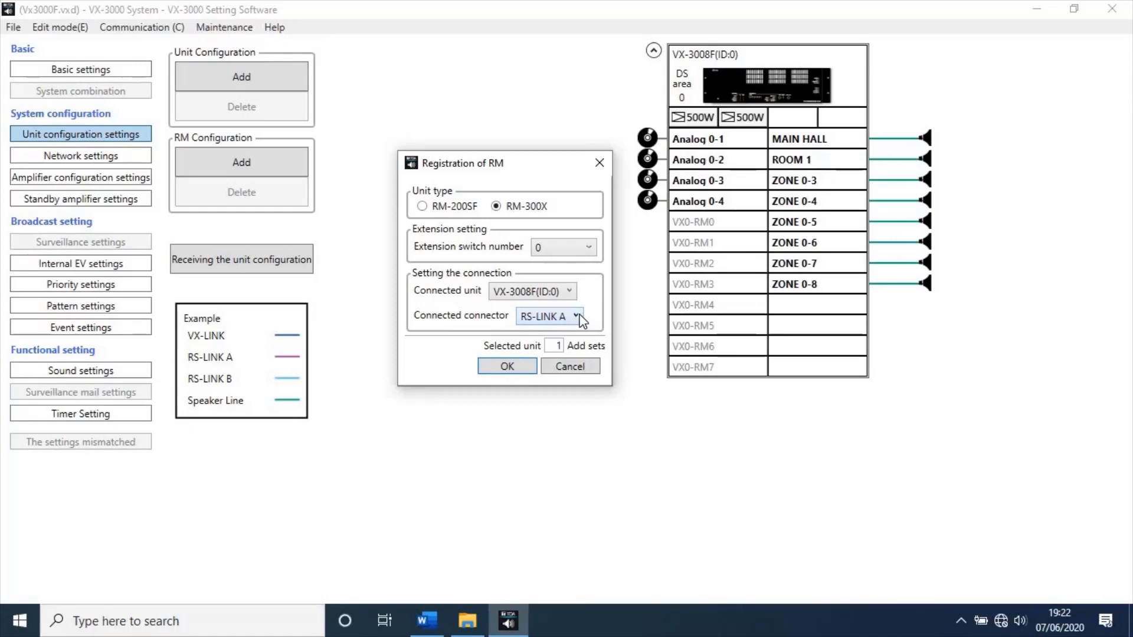
{"action": "left_click", "coordinate": [578, 317]}
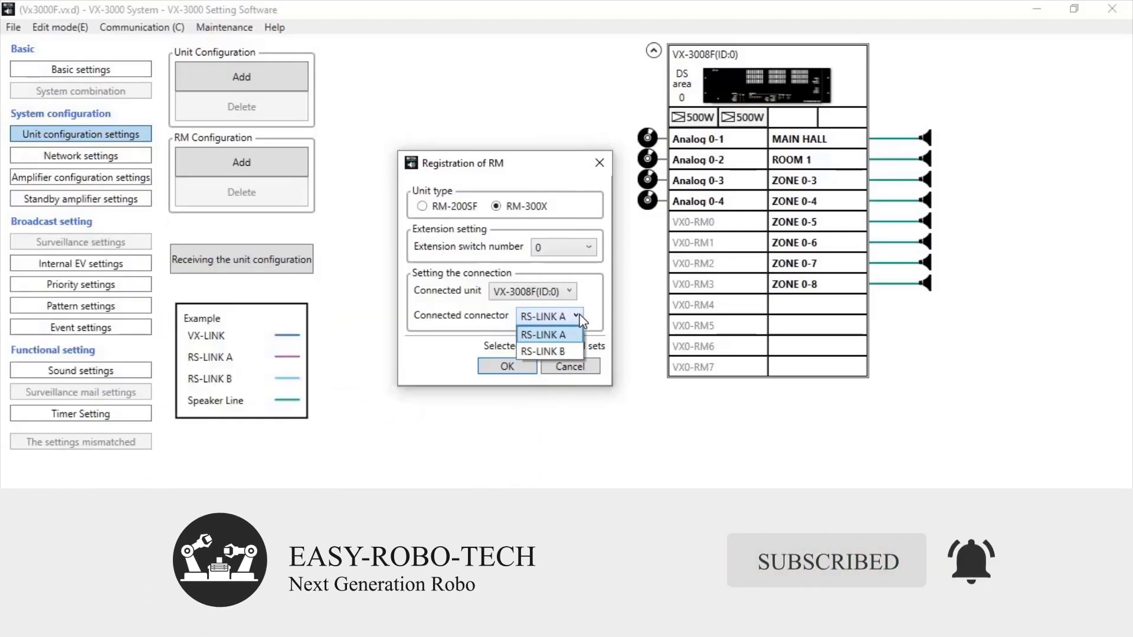
{"action": "left_click", "coordinate": [580, 319]}
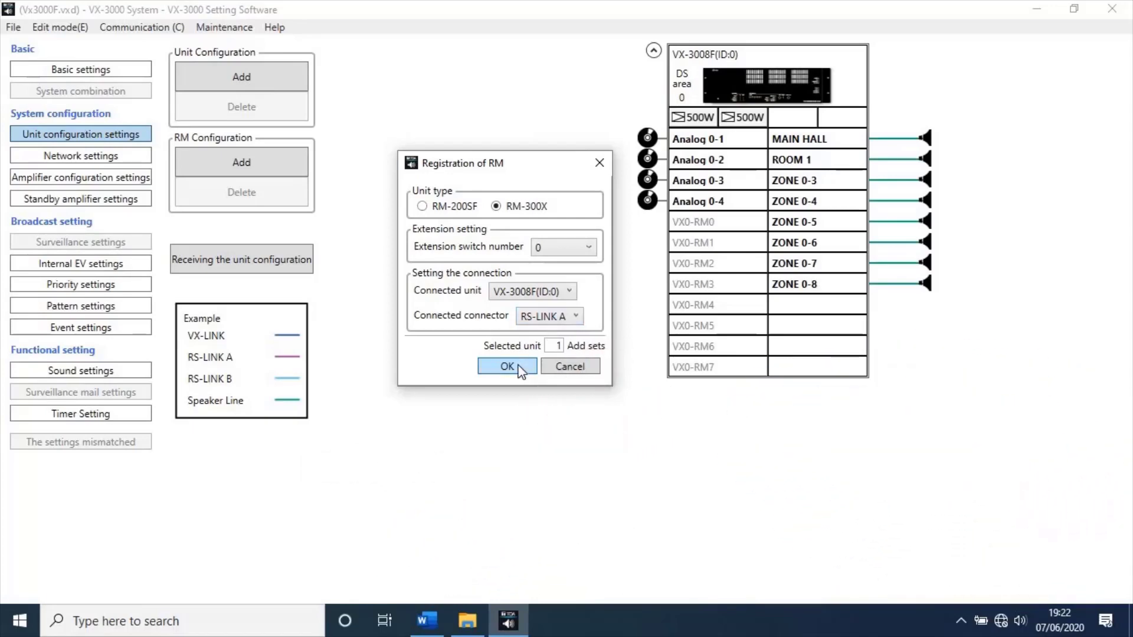
Confirm the RM-300X registration as VX0-RM0 and bring up its key settings
{"action": "left_click", "coordinate": [507, 367]}
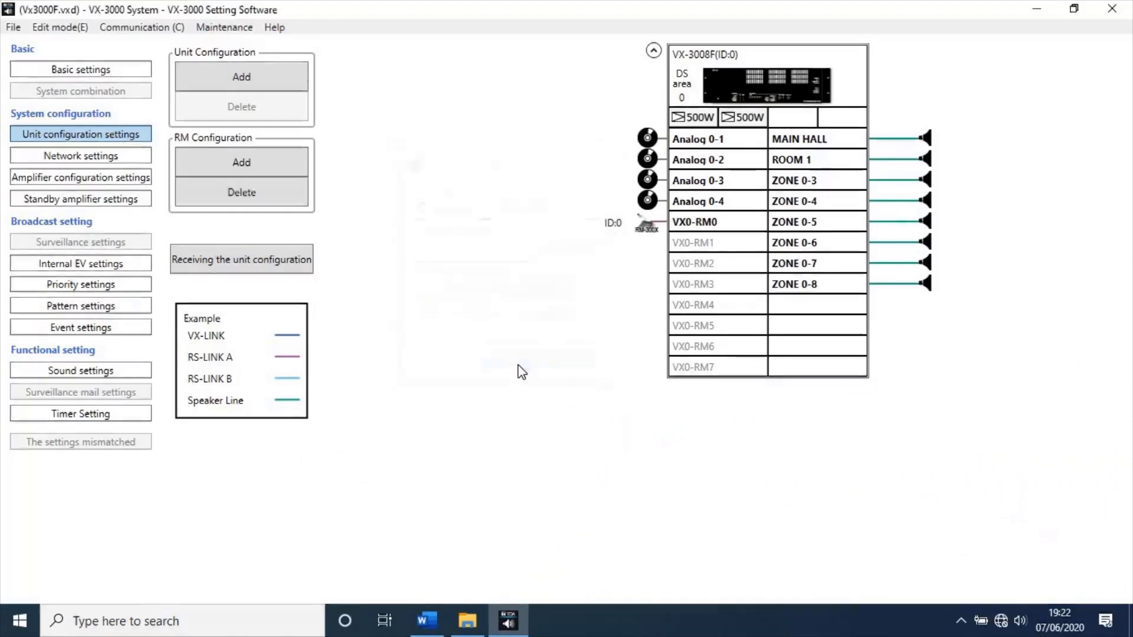
{"action": "double_click", "coordinate": [648, 227]}
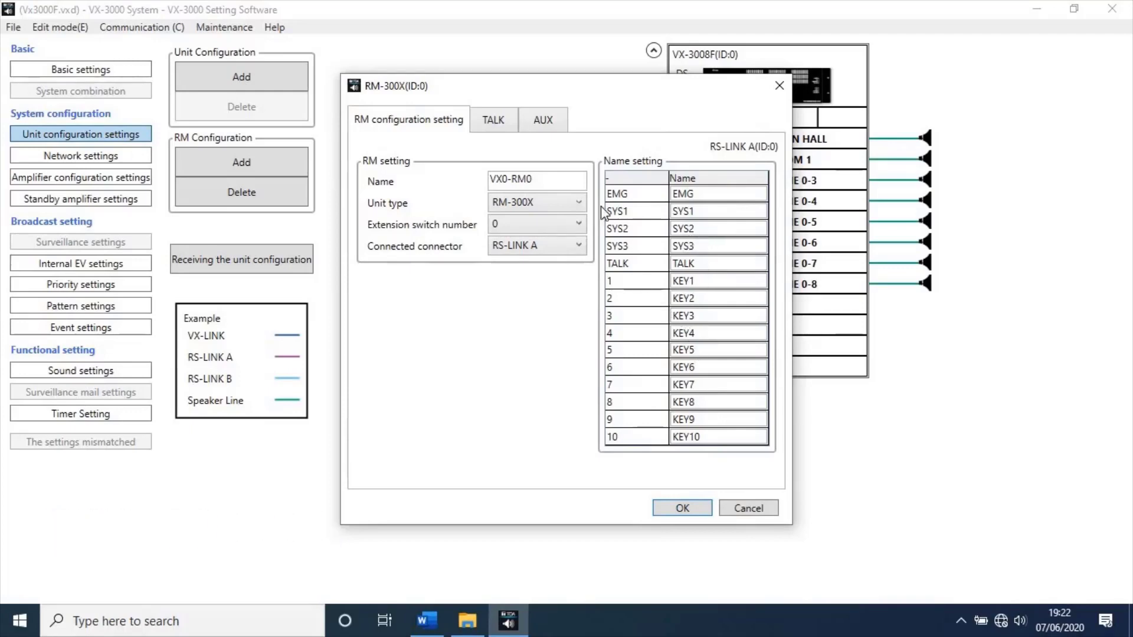
Set the TALK key to PTT with Chime1 at general mic start and end, check AUX, and save
{"action": "left_click", "coordinate": [502, 123]}
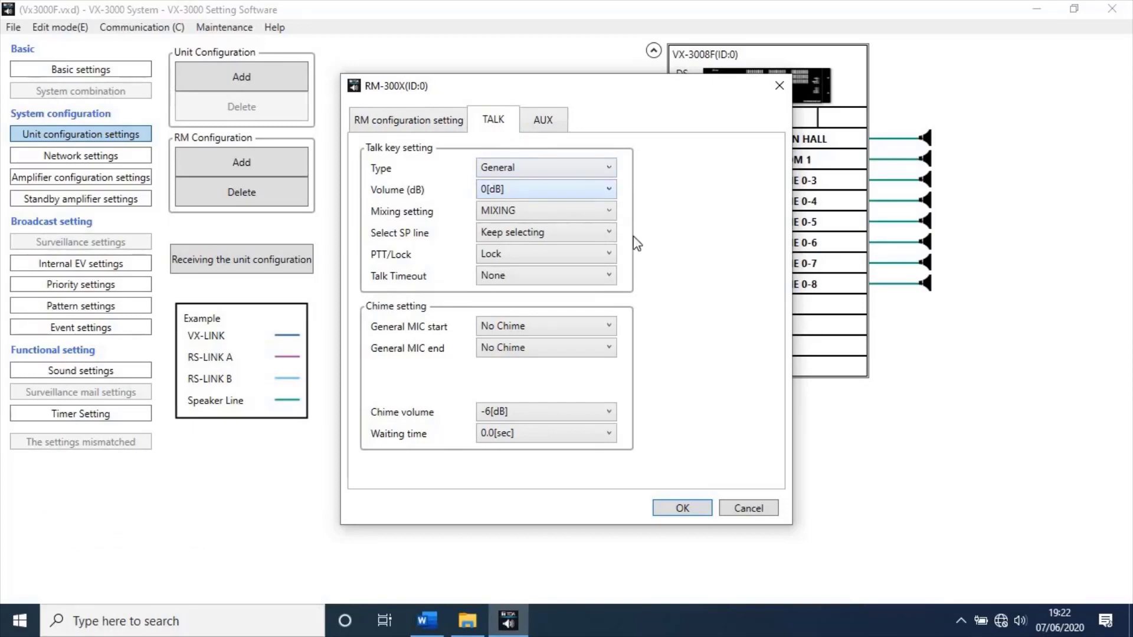
{"action": "left_click", "coordinate": [537, 257]}
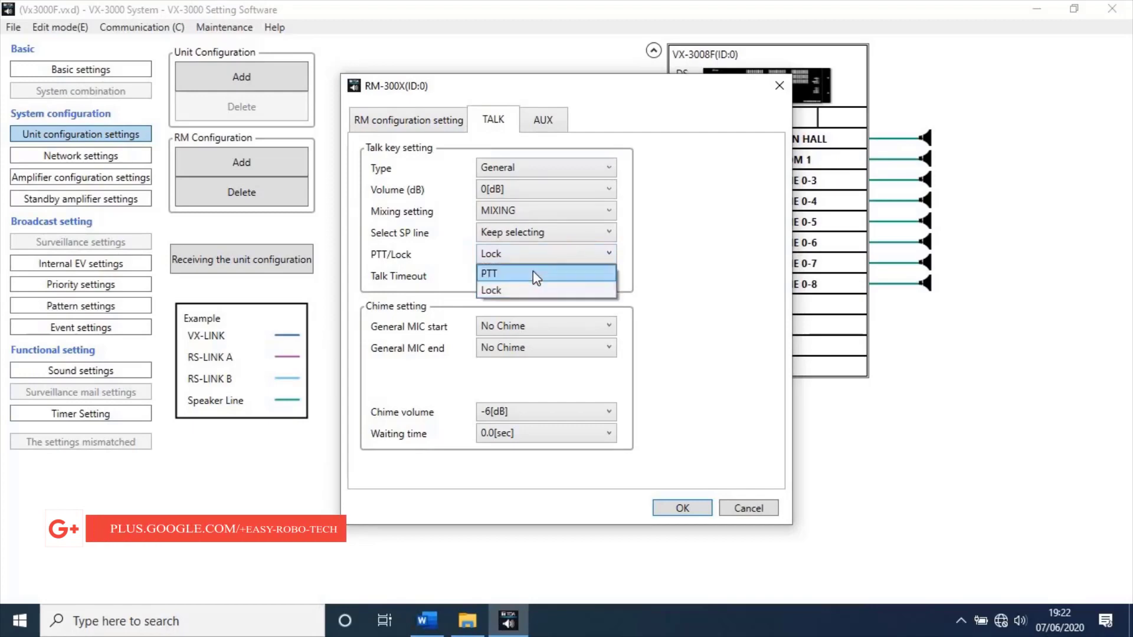
{"action": "left_click", "coordinate": [532, 272]}
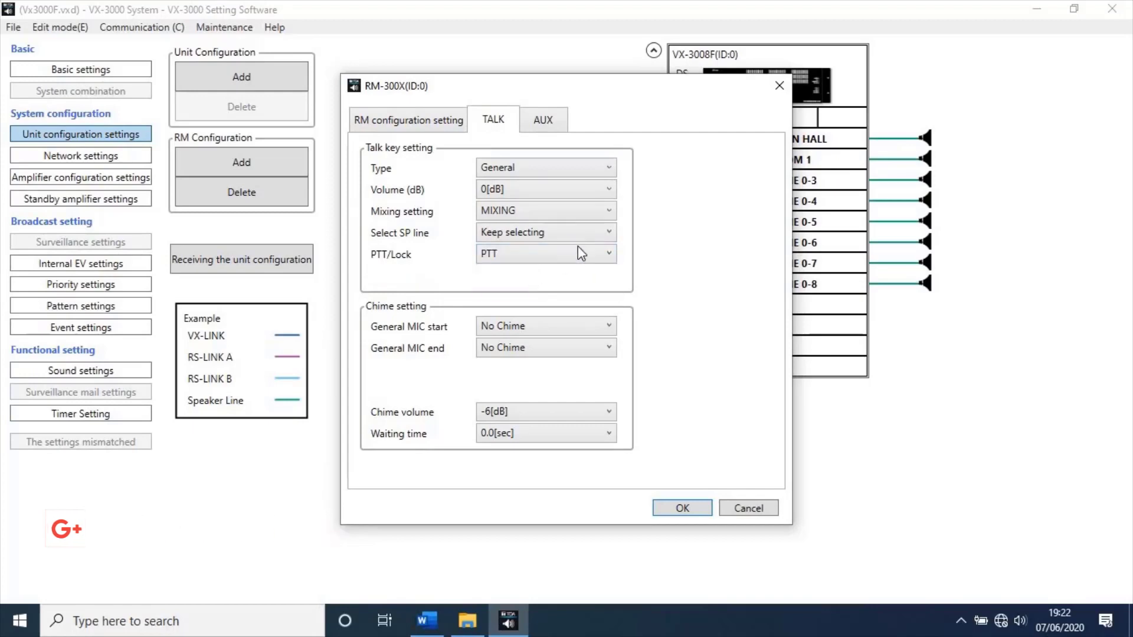
{"action": "left_click", "coordinate": [603, 329]}
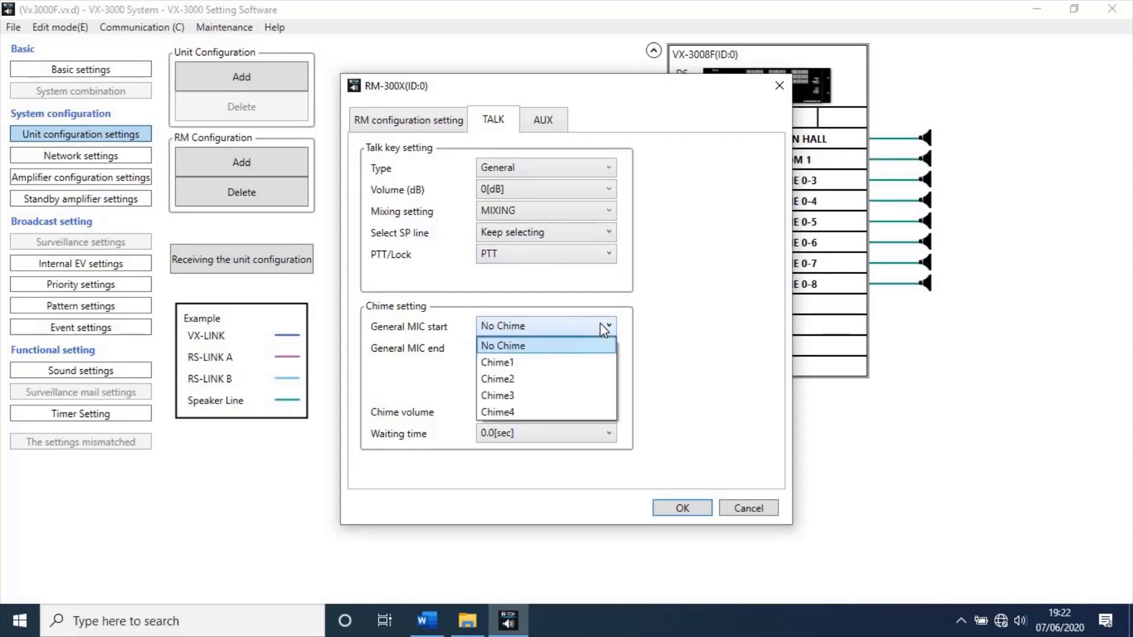
{"action": "left_click", "coordinate": [595, 360]}
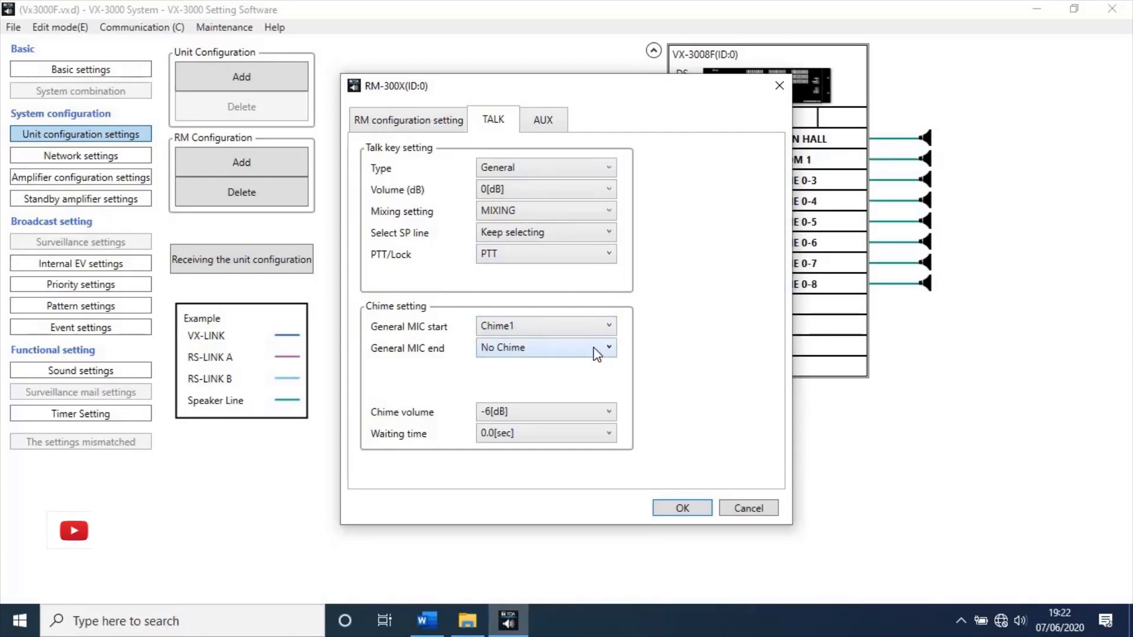
{"action": "left_click", "coordinate": [596, 352]}
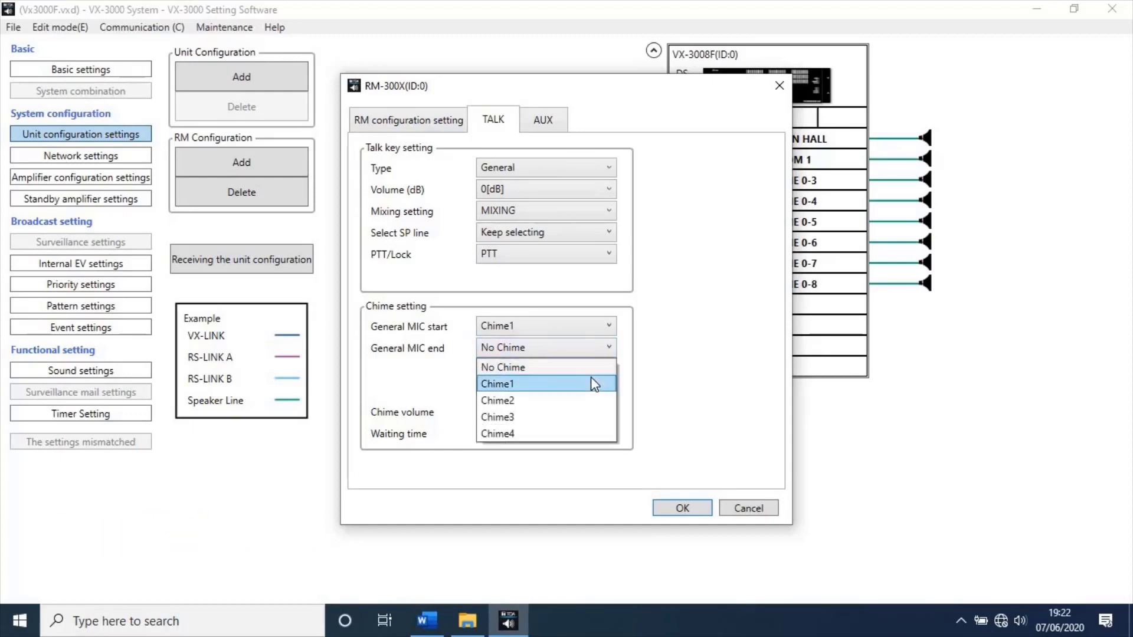
{"action": "left_click", "coordinate": [590, 378]}
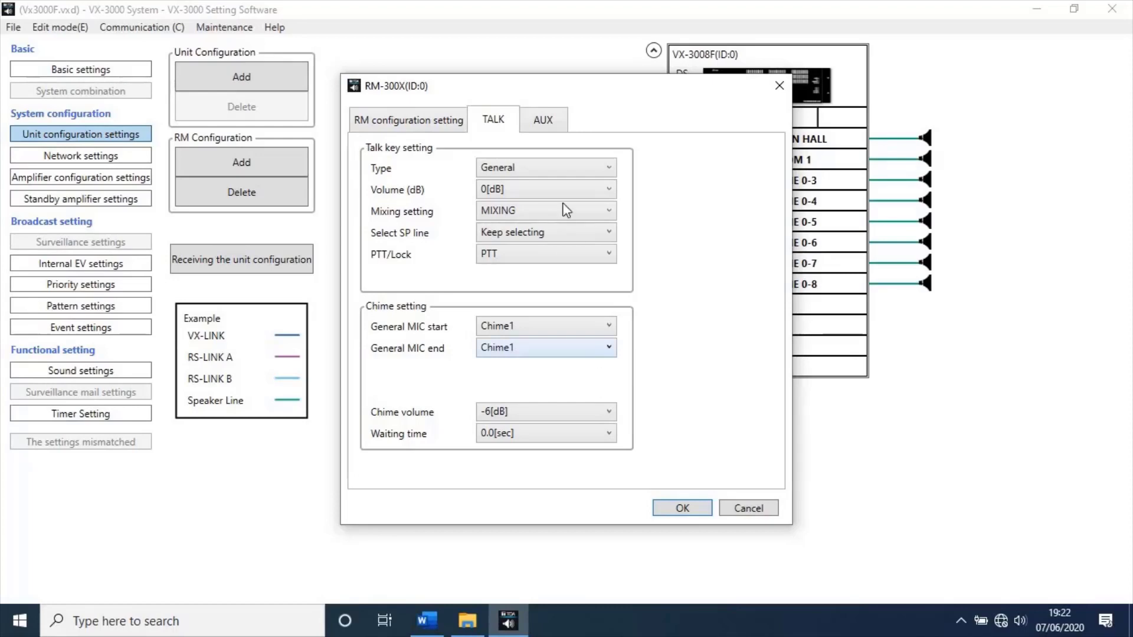
{"action": "left_click", "coordinate": [550, 115]}
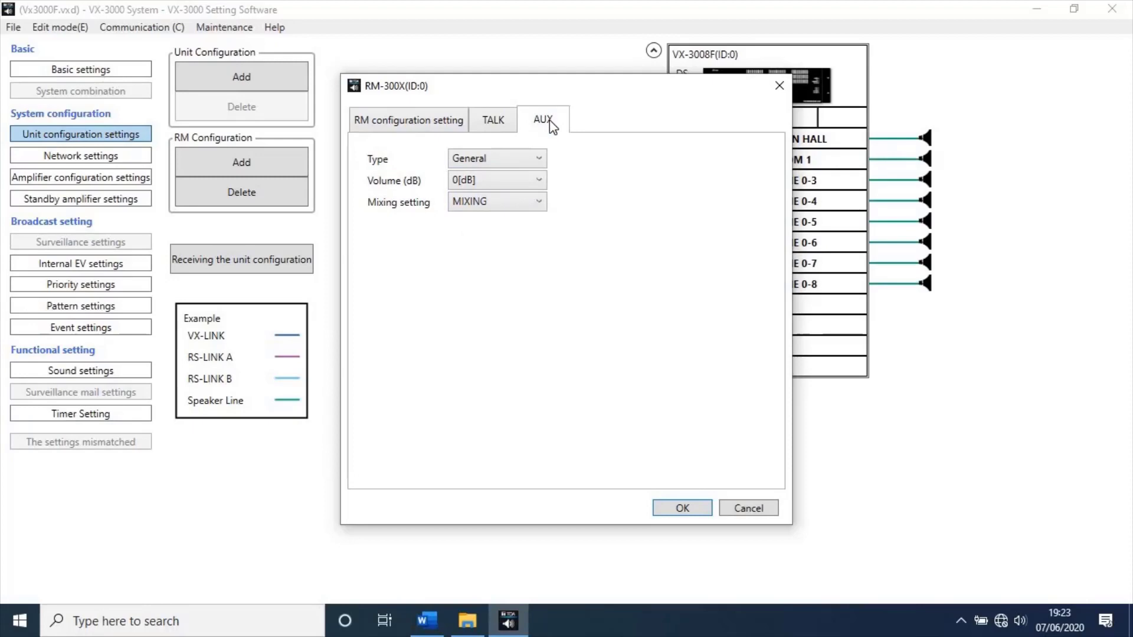
{"action": "left_click", "coordinate": [675, 508]}
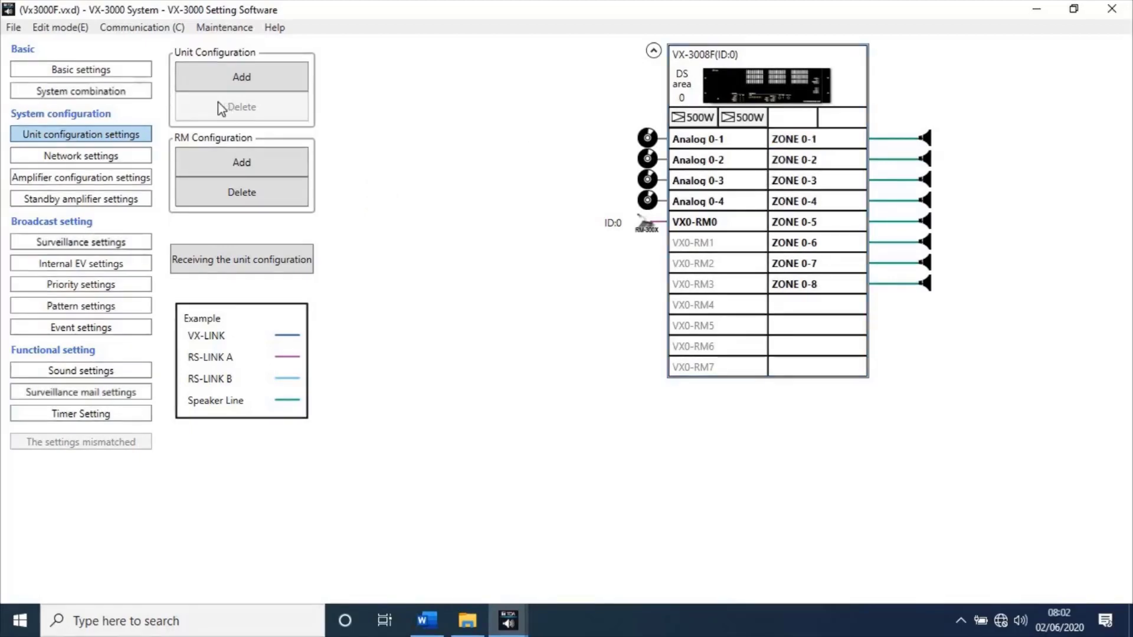
Show the network settings listing VX-3008F(ID:0) at 192.168.8.152, mask 255.255.255.0
{"action": "left_click", "coordinate": [108, 155]}
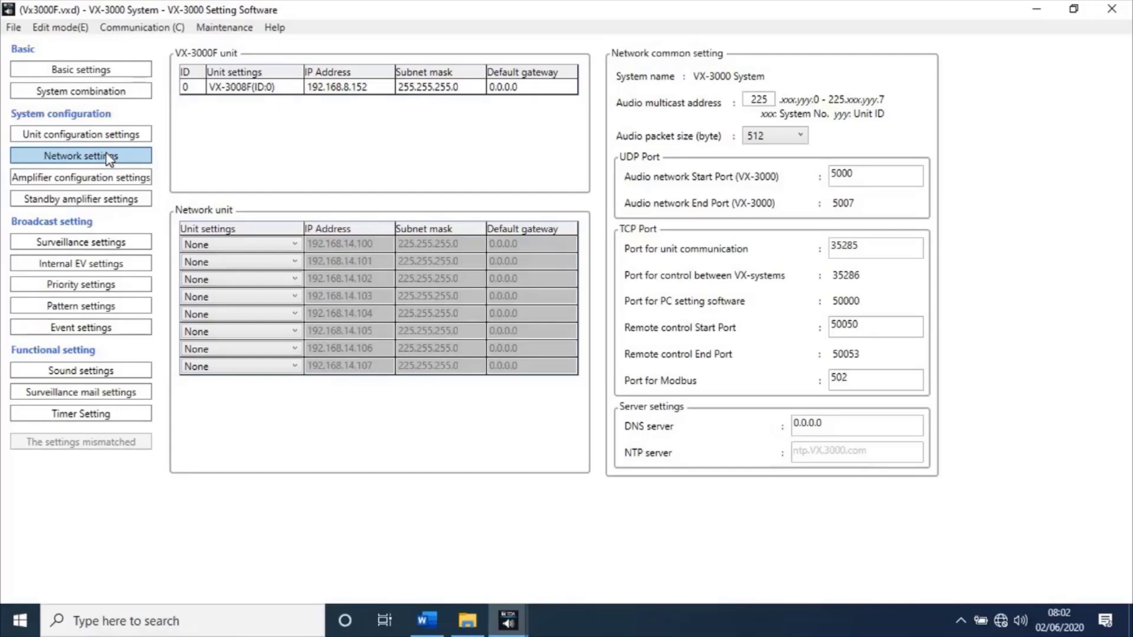
Display the amplifier configuration: two 500W amplifiers feeding ZONE 0-1–0-4 and ZONE 0-5–0-8
{"action": "left_click", "coordinate": [118, 179]}
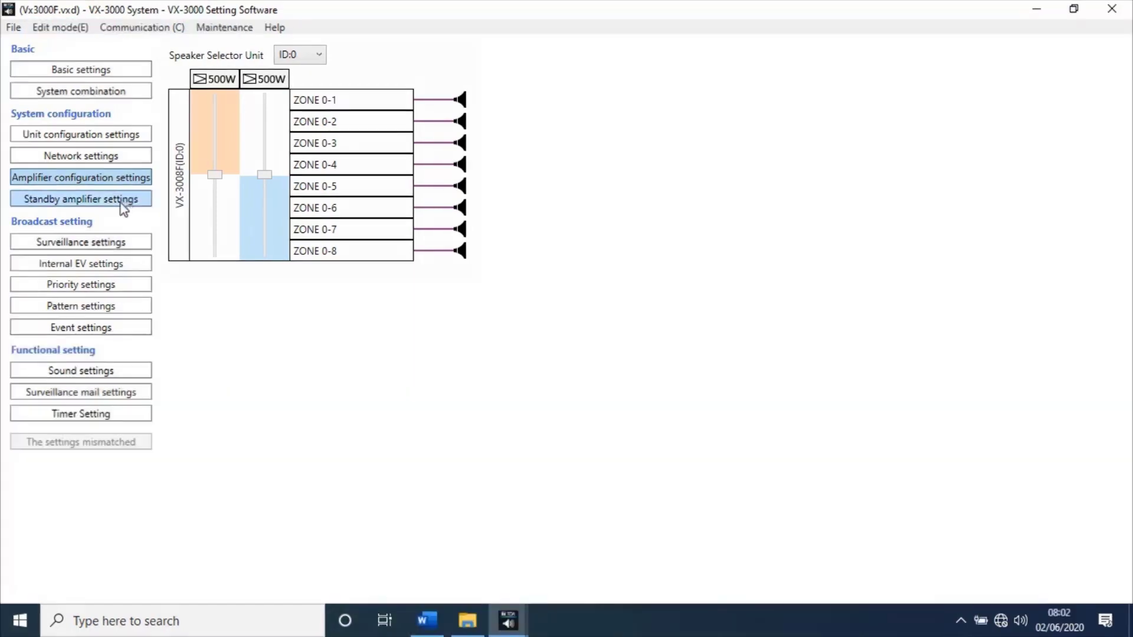
Review the standby amplifier page, then switch to the surveillance settings
{"action": "left_click", "coordinate": [120, 201]}
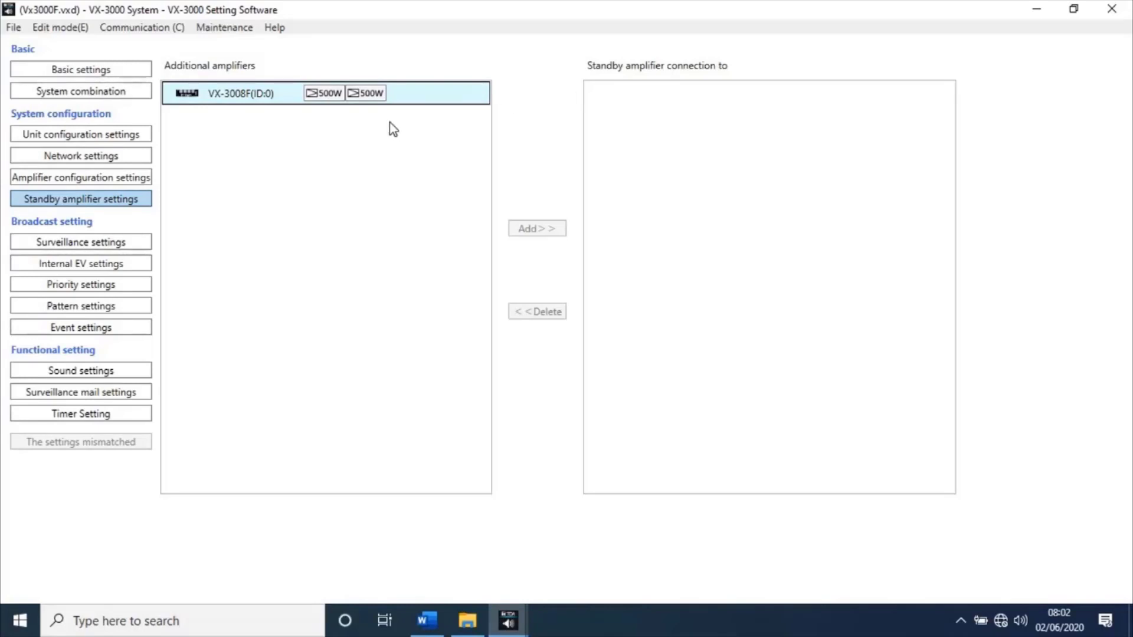
{"action": "left_click", "coordinate": [129, 240]}
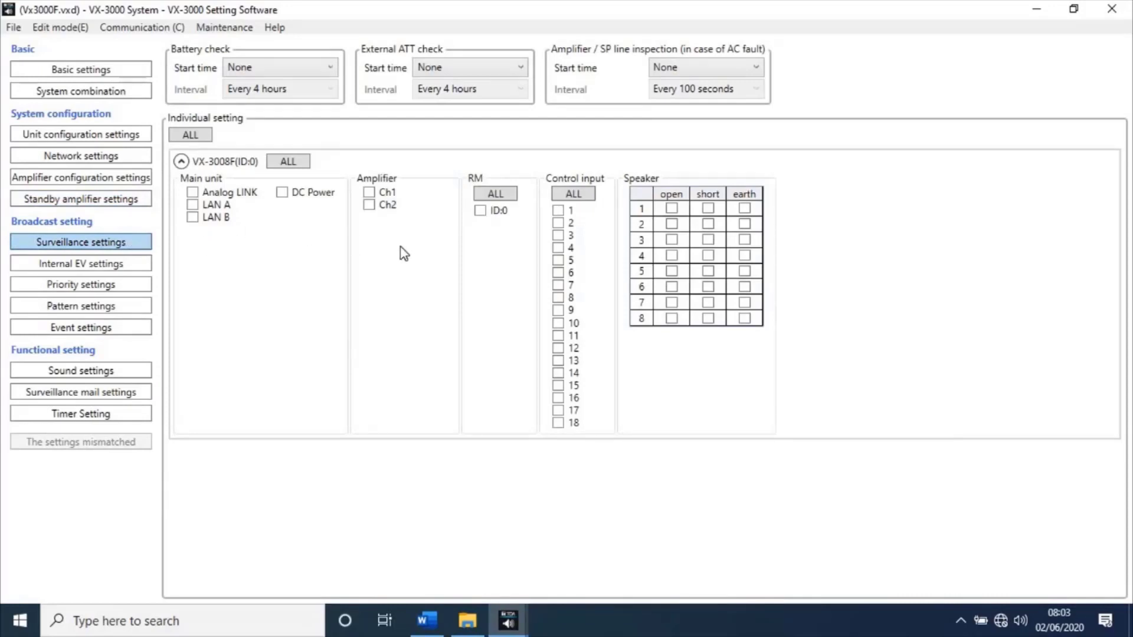
Supervise amplifier Ch1/Ch2, RM ID:0 and all speaker open, short and earth faults, then go to Internal EV settings
{"action": "left_click", "coordinate": [369, 191]}
{"action": "left_click", "coordinate": [369, 205]}
{"action": "left_click", "coordinate": [479, 211]}
{"action": "left_click", "coordinate": [672, 208]}
{"action": "left_click", "coordinate": [671, 224]}
{"action": "left_click", "coordinate": [708, 208]}
{"action": "left_click", "coordinate": [672, 270]}
{"action": "left_click", "coordinate": [708, 255]}
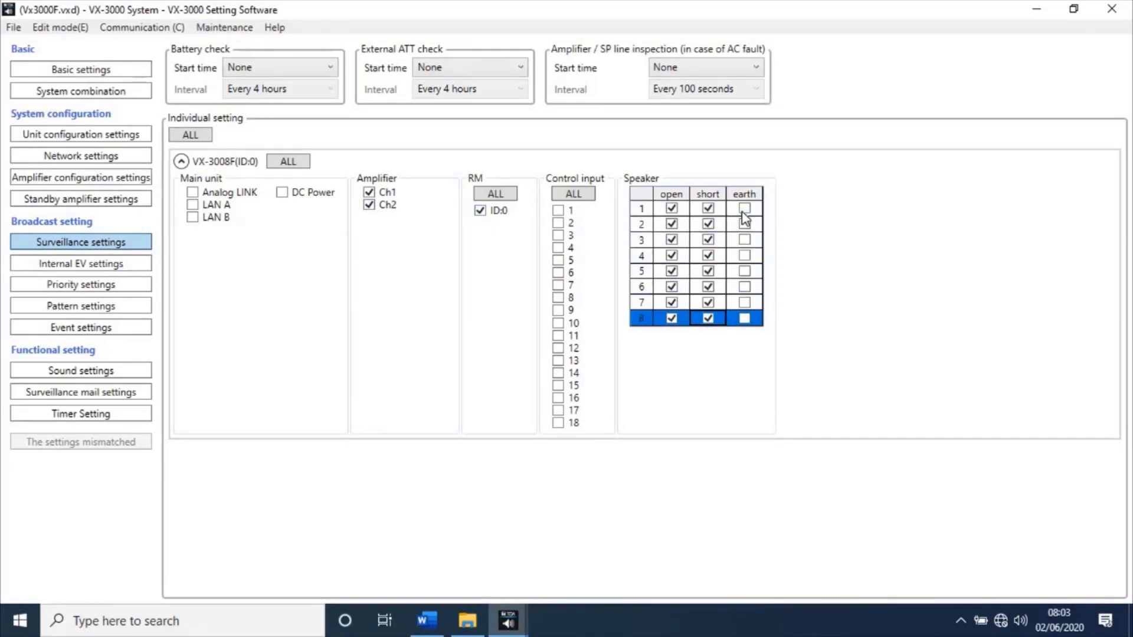
{"action": "left_click_drag", "start_coordinate": [711, 271], "coordinate": [744, 211]}
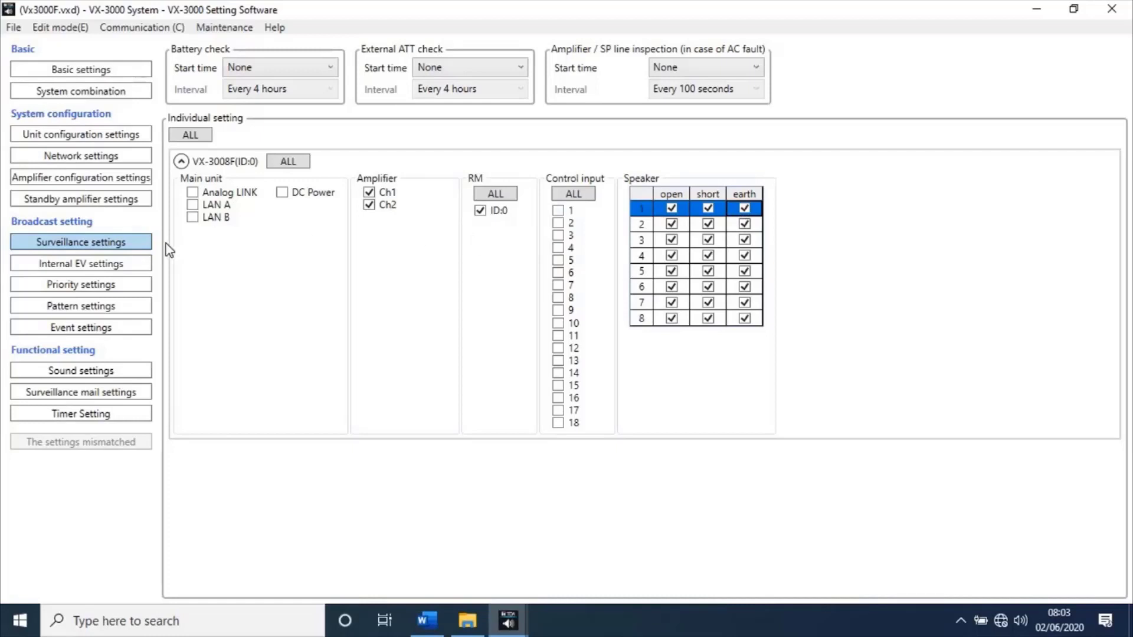
{"action": "left_click", "coordinate": [122, 264]}
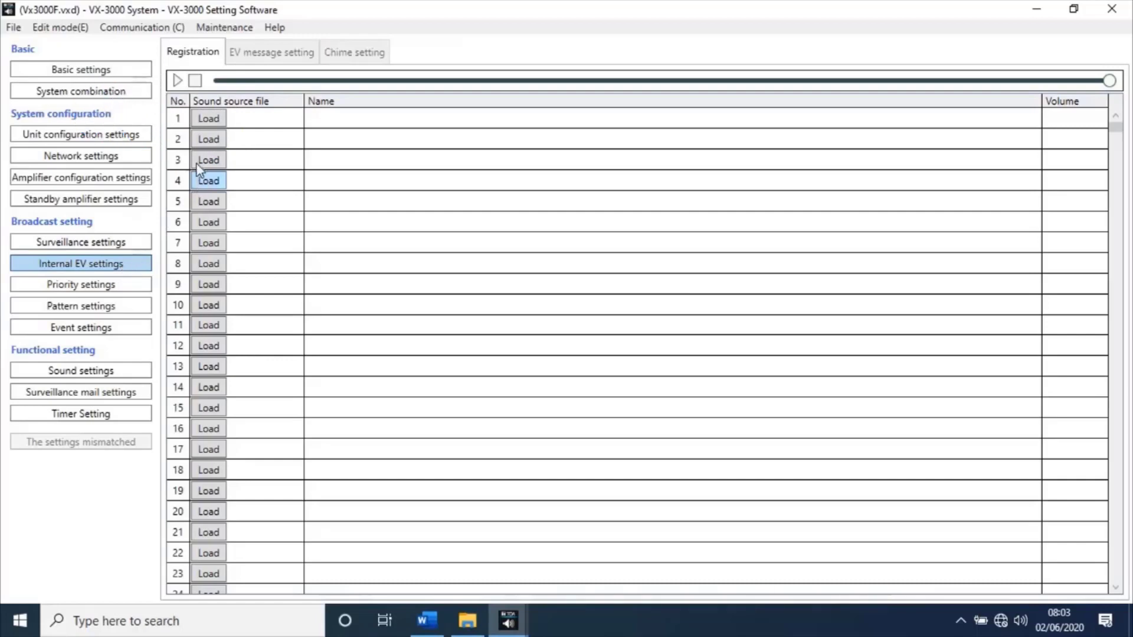
Load firealarm3 from USB Drive (G:) into internal EV sound source slot 1
{"action": "left_click", "coordinate": [202, 121]}
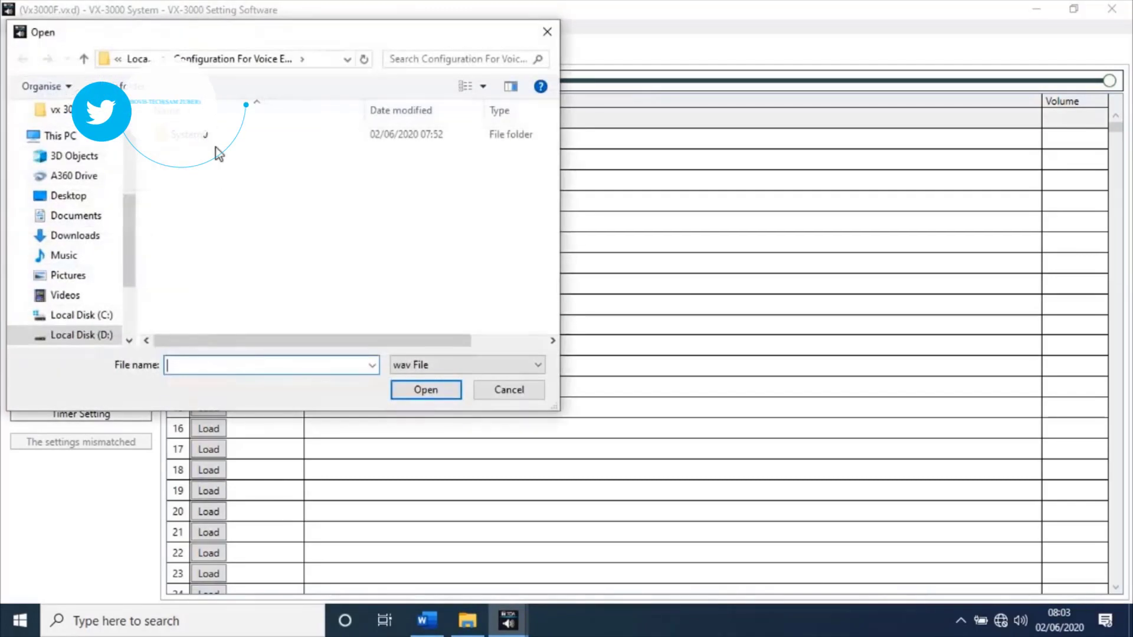
{"action": "left_click_drag", "start_coordinate": [131, 260], "coordinate": [122, 299]}
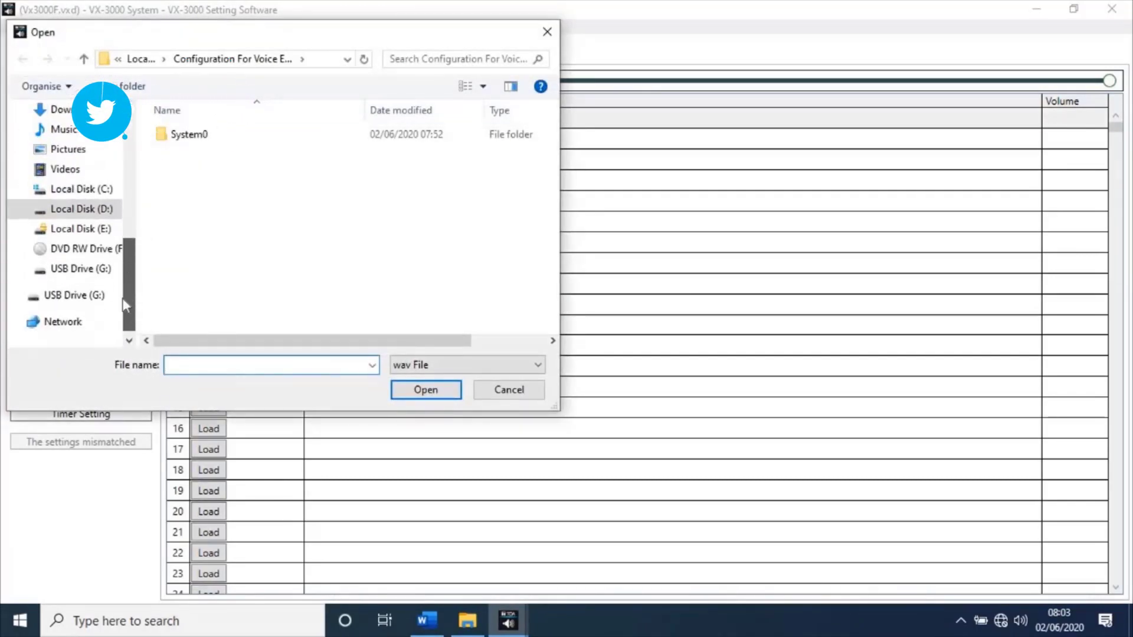
{"action": "left_click", "coordinate": [77, 296]}
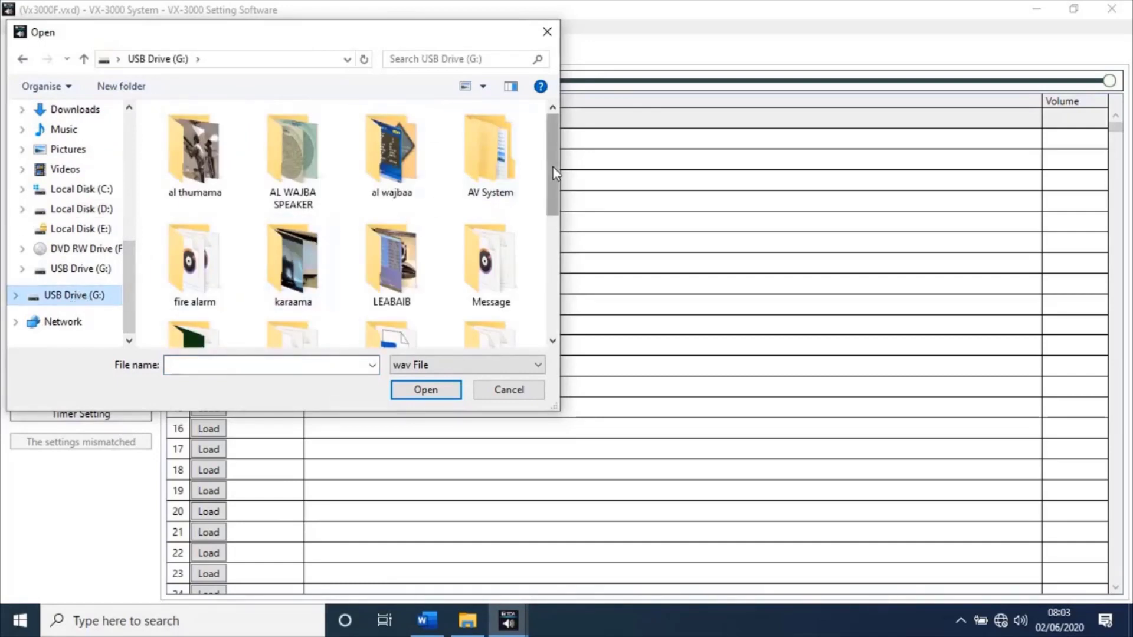
{"action": "left_click_drag", "start_coordinate": [552, 171], "coordinate": [568, 276]}
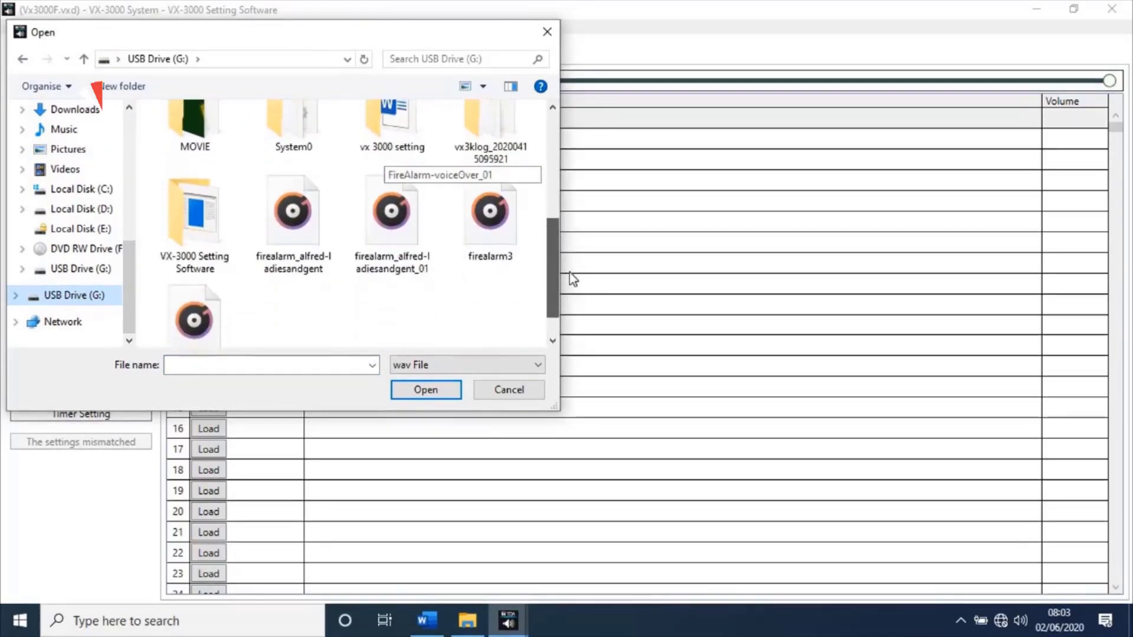
{"action": "left_click", "coordinate": [495, 236]}
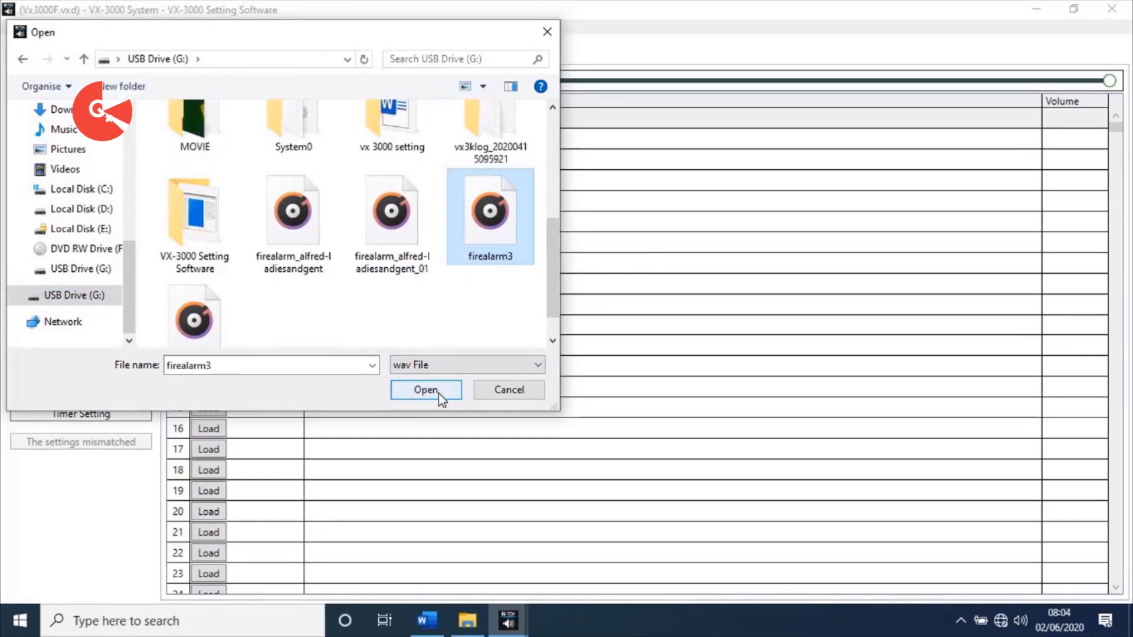
{"action": "left_click", "coordinate": [439, 393]}
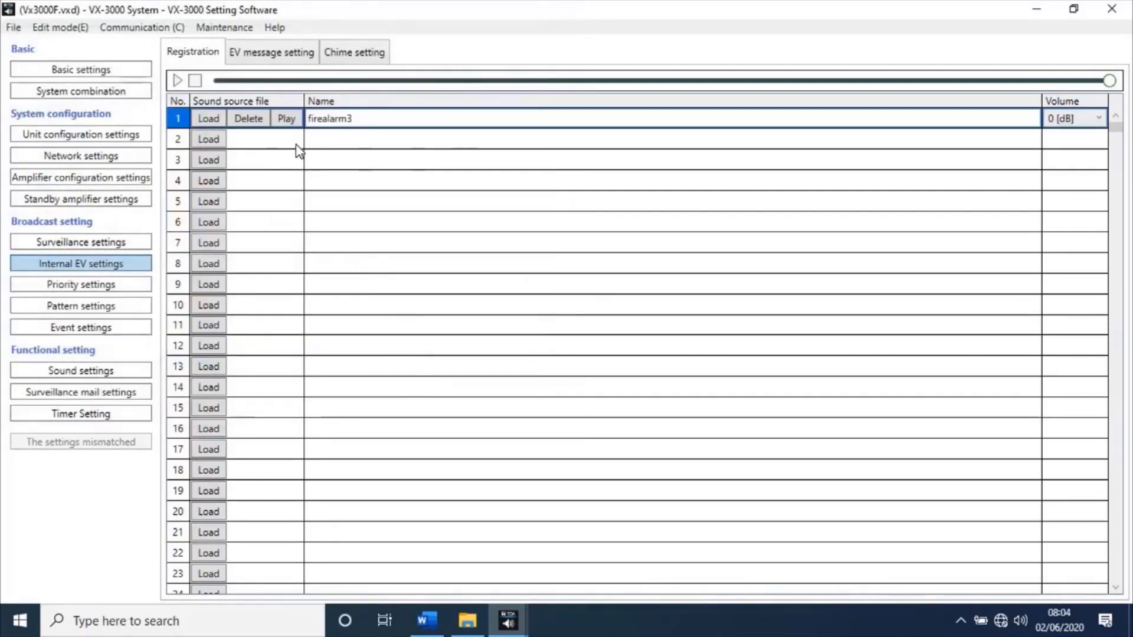
Preview the firealarm3 sound in slot 1, playing it twice from the start
{"action": "left_click", "coordinate": [289, 121]}
{"action": "left_click", "coordinate": [288, 119]}
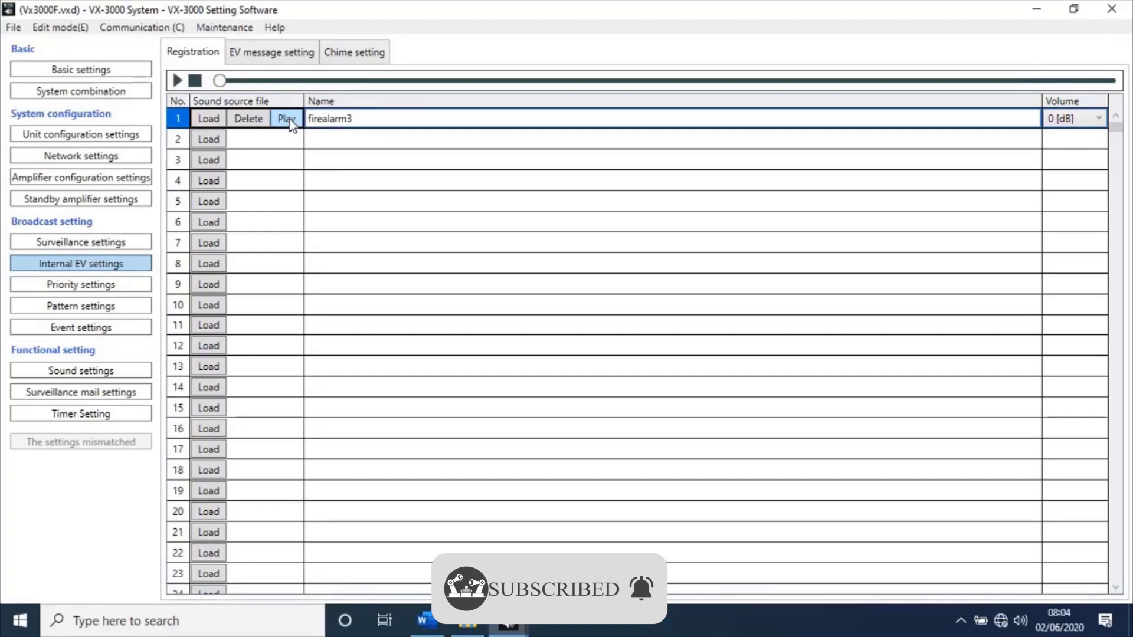
In the EV message settings, make Message 1 an Evacuate message
{"action": "left_click", "coordinate": [284, 54]}
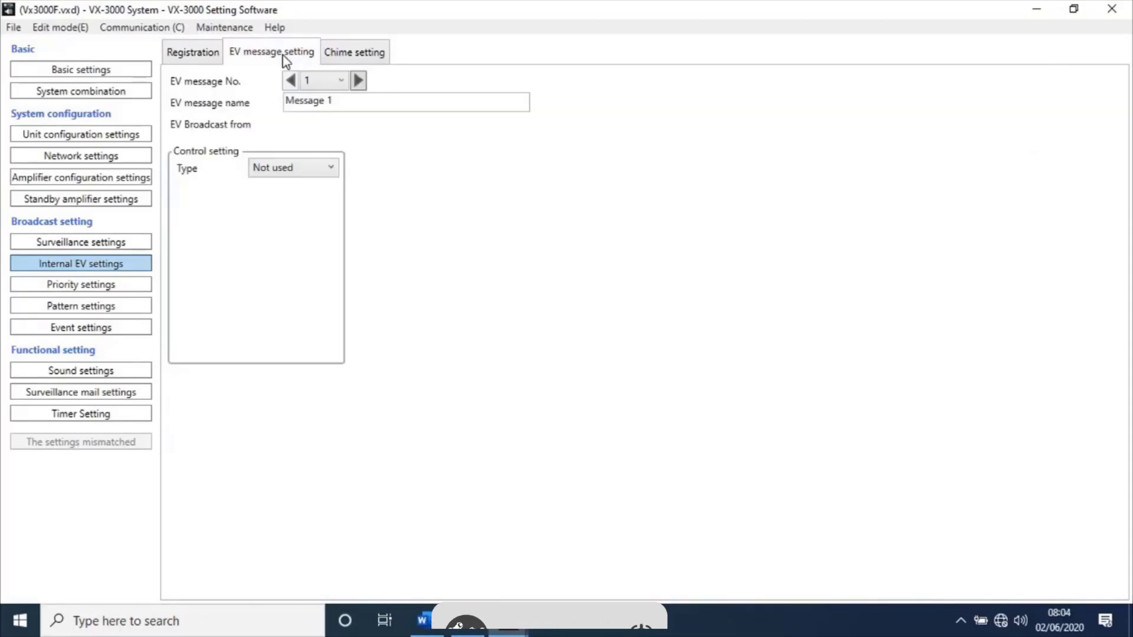
{"action": "left_click", "coordinate": [343, 100]}
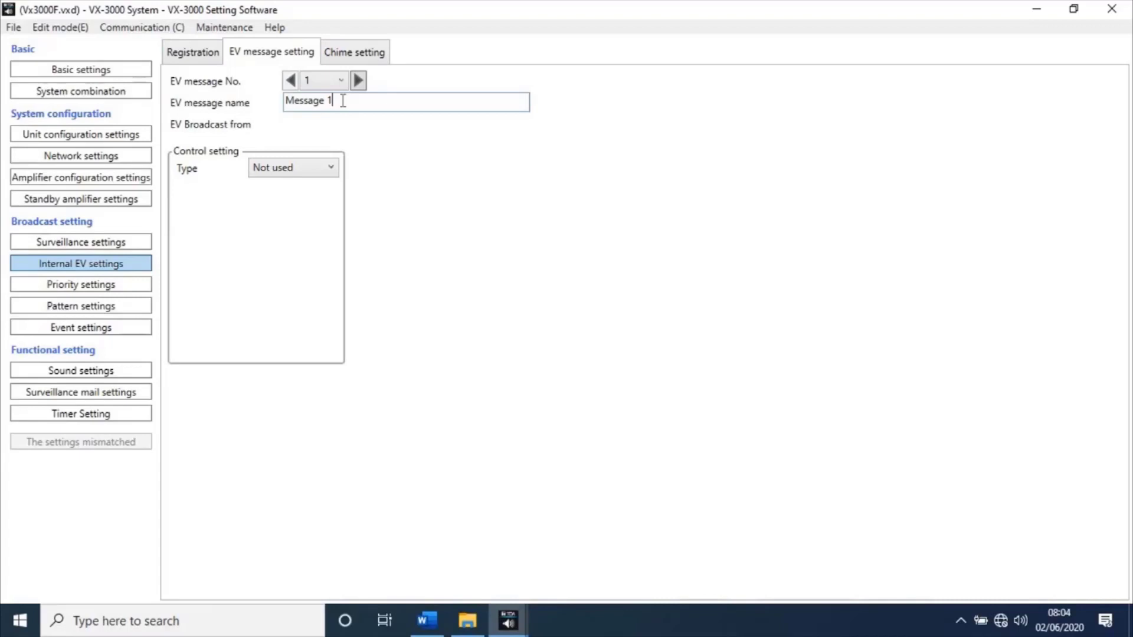
{"action": "left_click", "coordinate": [323, 170]}
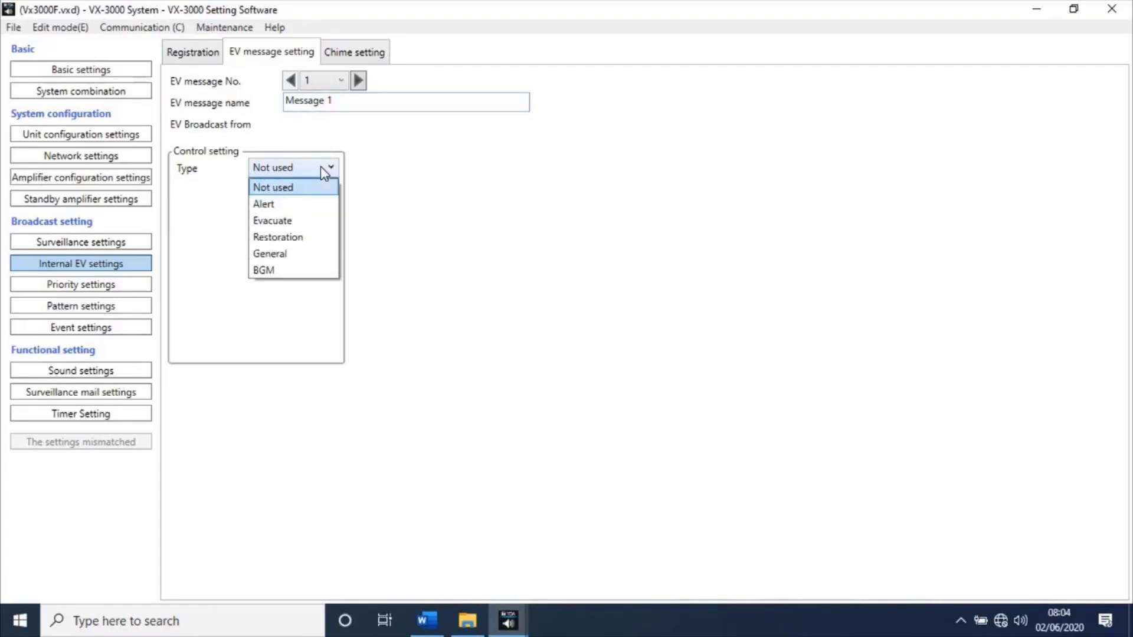
{"action": "left_click", "coordinate": [313, 223]}
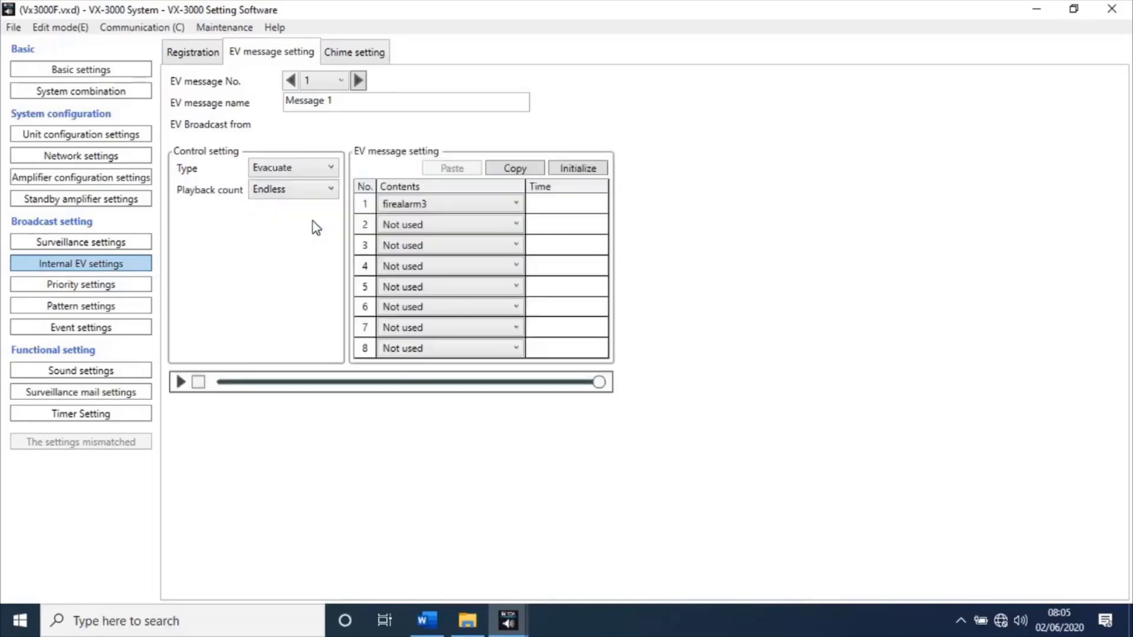
Fill Message 1's content slots 2 through 8 with firealarm3
{"action": "left_click", "coordinate": [517, 224]}
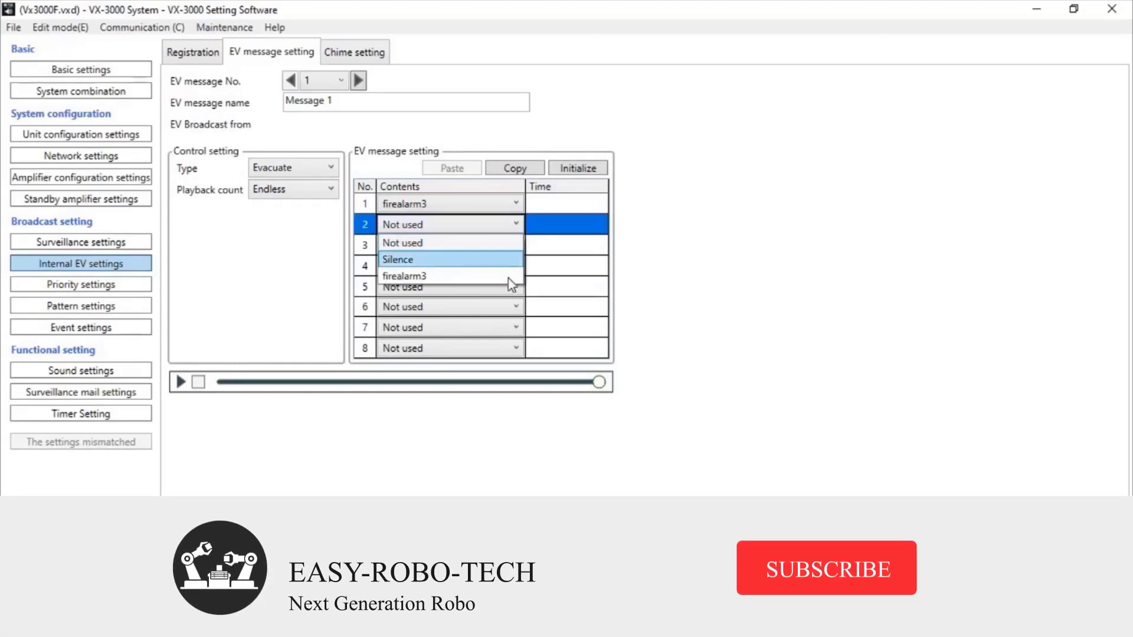
{"action": "left_click", "coordinate": [511, 275]}
{"action": "left_click", "coordinate": [516, 245]}
{"action": "left_click", "coordinate": [507, 297]}
{"action": "left_click", "coordinate": [516, 266]}
{"action": "left_click", "coordinate": [507, 316]}
{"action": "left_click", "coordinate": [516, 286]}
{"action": "left_click", "coordinate": [501, 338]}
{"action": "left_click", "coordinate": [516, 307]}
{"action": "left_click", "coordinate": [502, 358]}
{"action": "left_click", "coordinate": [517, 328]}
{"action": "left_click", "coordinate": [501, 379]}
{"action": "left_click", "coordinate": [516, 348]}
{"action": "left_click", "coordinate": [494, 396]}
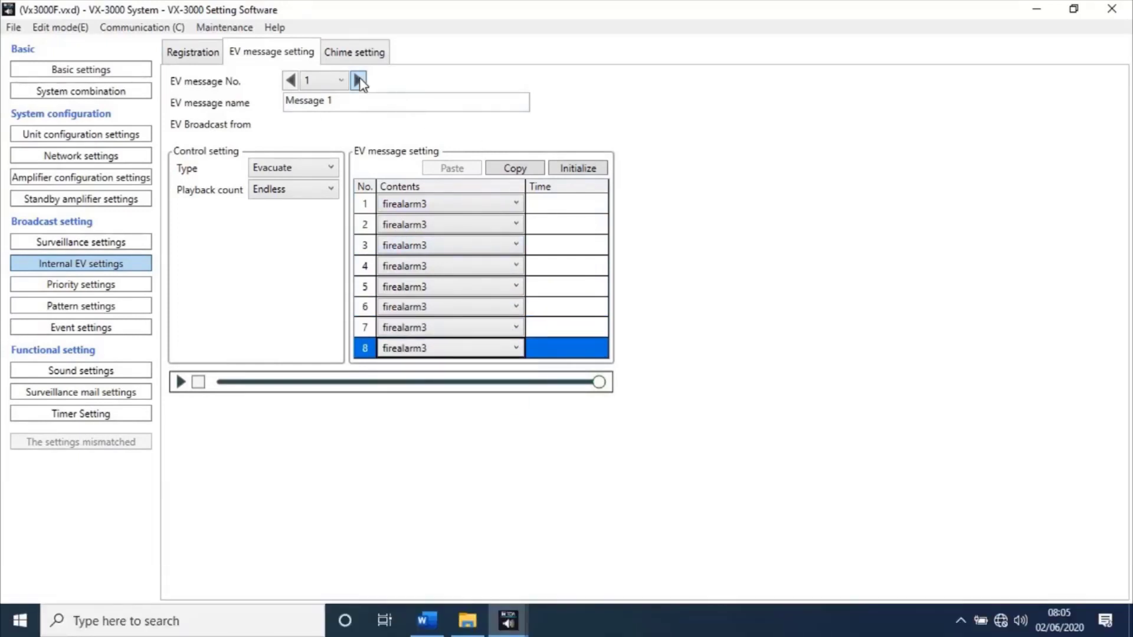
Make EV Message 2 an Evacuate message
{"action": "left_click", "coordinate": [359, 80]}
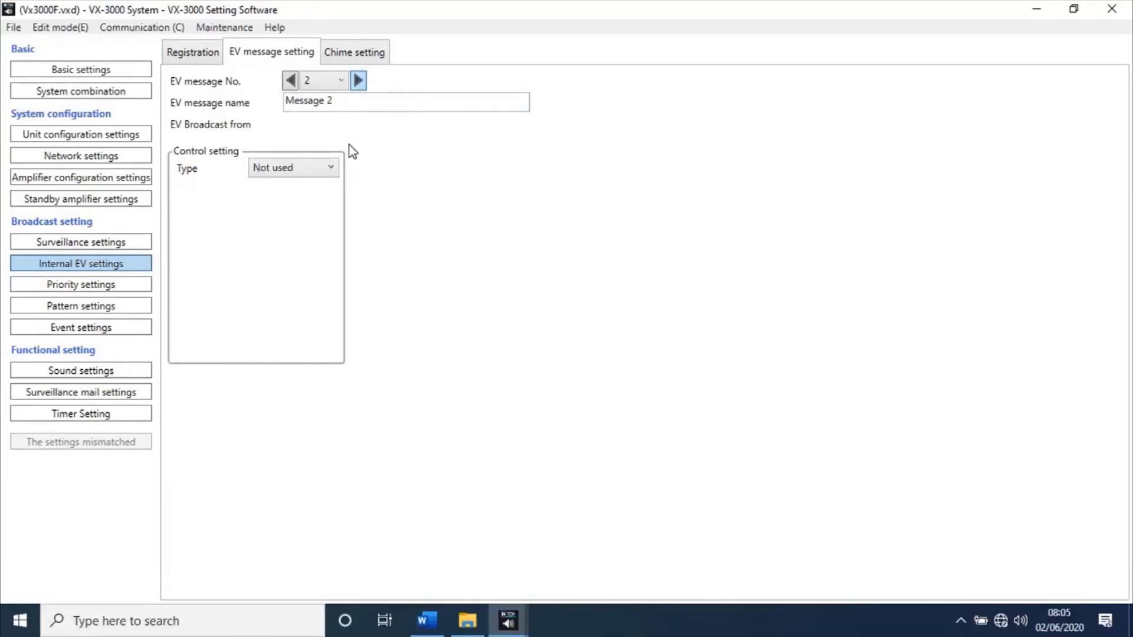
{"action": "left_click", "coordinate": [328, 171]}
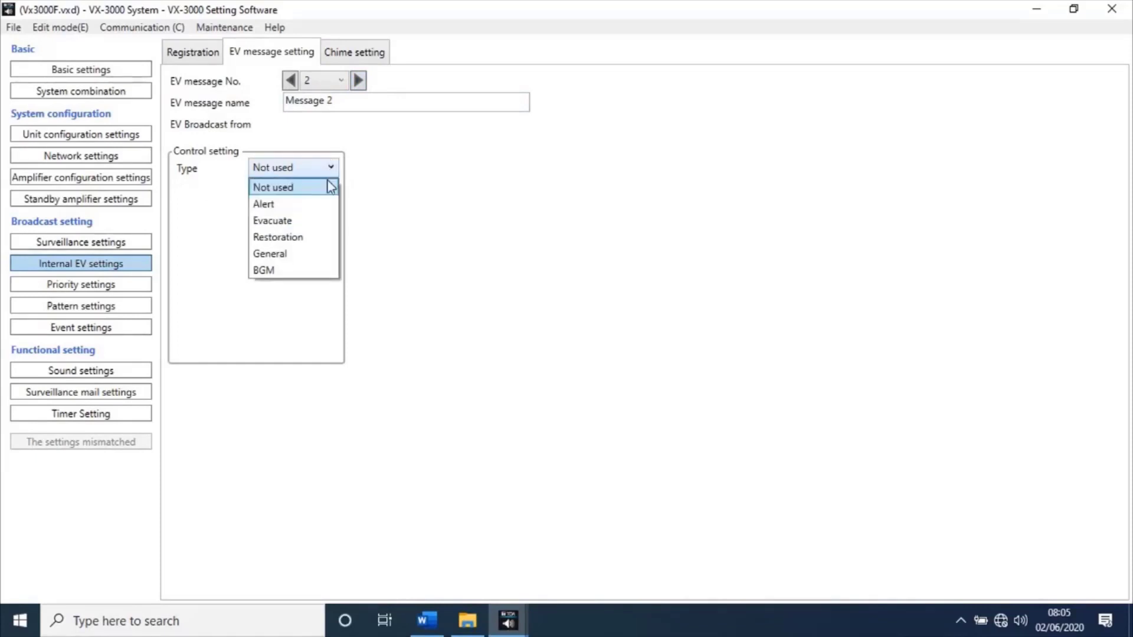
{"action": "left_click", "coordinate": [314, 222]}
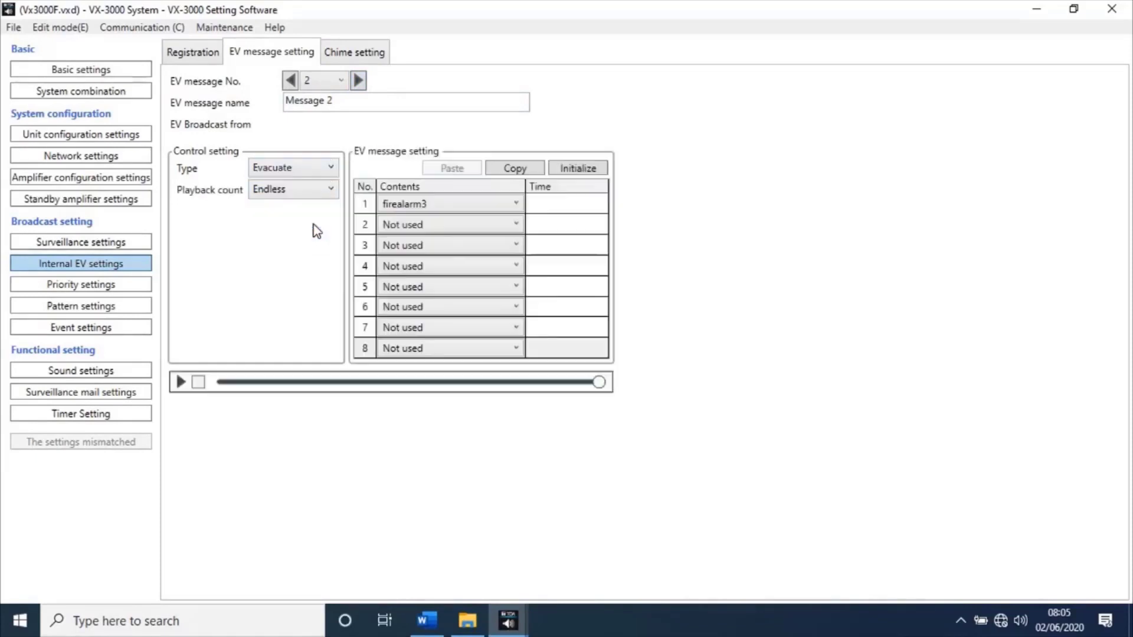
Set Message 2's content slots 2 through 8 to firealarm3
{"action": "left_click", "coordinate": [516, 229]}
{"action": "left_click", "coordinate": [494, 276]}
{"action": "left_click", "coordinate": [516, 244]}
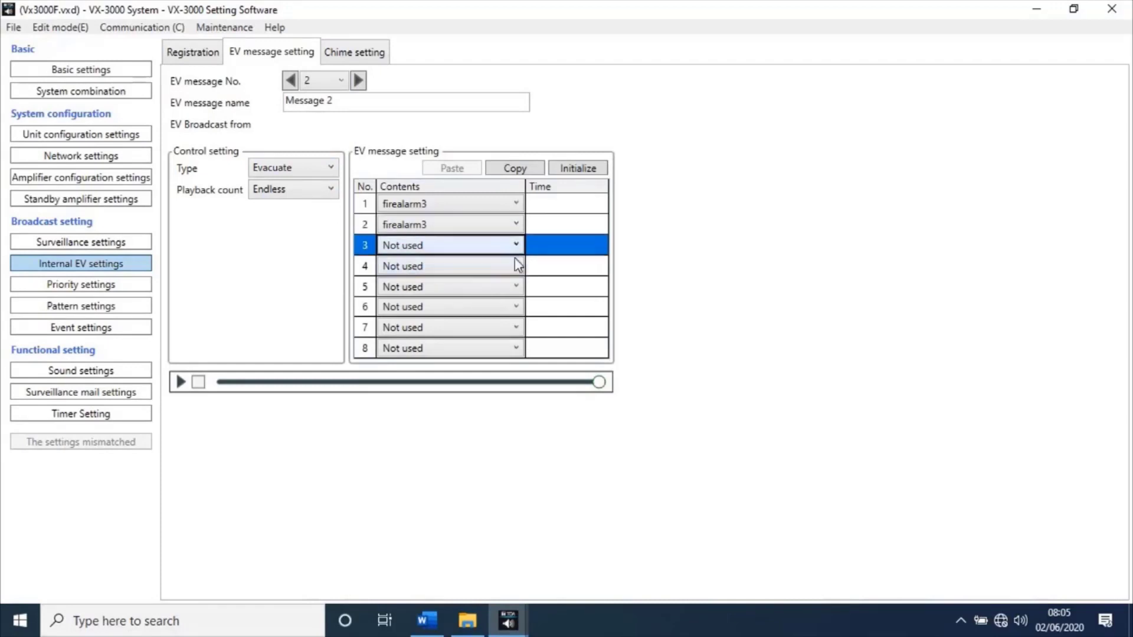
{"action": "left_click", "coordinate": [499, 292]}
{"action": "left_click", "coordinate": [514, 265]}
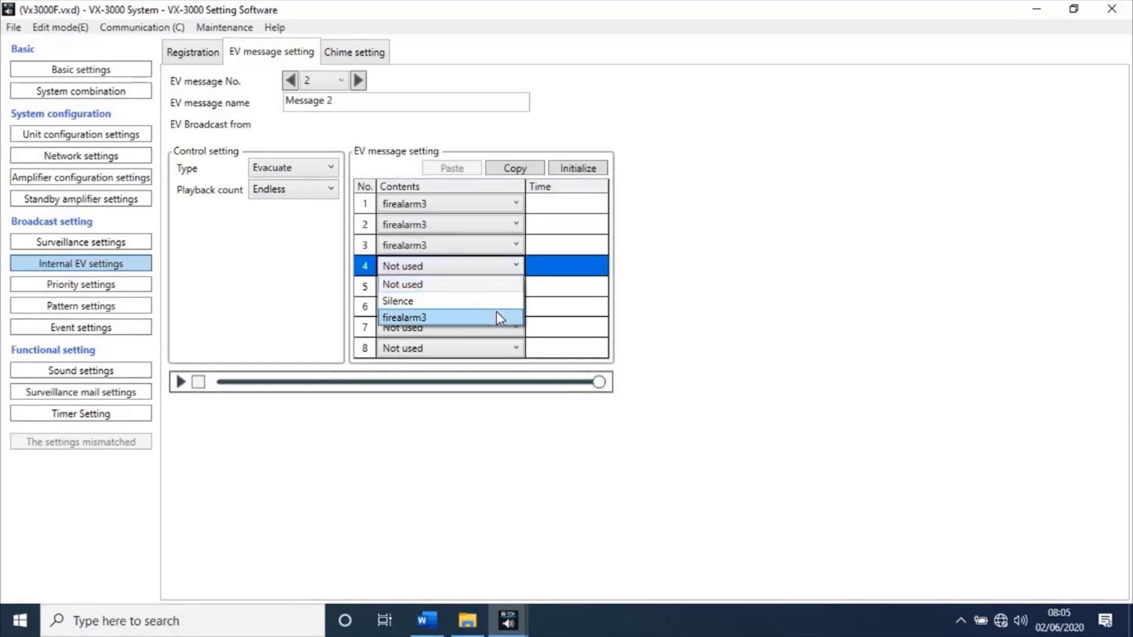
{"action": "left_click", "coordinate": [497, 317]}
{"action": "left_click", "coordinate": [515, 286]}
{"action": "left_click", "coordinate": [498, 338]}
{"action": "left_click", "coordinate": [514, 307]}
{"action": "left_click", "coordinate": [499, 358]}
{"action": "left_click", "coordinate": [515, 327]}
{"action": "left_click", "coordinate": [498, 379]}
Fill EV Message 3's content slots with firealarm3
{"action": "left_click", "coordinate": [358, 80]}
{"action": "left_click", "coordinate": [514, 224]}
{"action": "left_click", "coordinate": [498, 276]}
{"action": "left_click", "coordinate": [514, 245]}
{"action": "left_click", "coordinate": [499, 296]}
{"action": "left_click", "coordinate": [514, 265]}
{"action": "left_click", "coordinate": [498, 317]}
{"action": "left_click", "coordinate": [500, 397]}
Make EV Message 4 an Evacuate message with firealarm3 in its content slots
{"action": "left_click", "coordinate": [358, 80]}
{"action": "left_click", "coordinate": [333, 166]}
{"action": "left_click", "coordinate": [277, 237]}
{"action": "left_click", "coordinate": [515, 224]}
{"action": "left_click", "coordinate": [498, 276]}
{"action": "left_click", "coordinate": [514, 265]}
{"action": "left_click", "coordinate": [499, 317]}
{"action": "left_click", "coordinate": [515, 327]}
{"action": "left_click", "coordinate": [499, 378]}
Fill EV Message 5's content slots with firealarm3
{"action": "left_click", "coordinate": [358, 80]}
{"action": "left_click", "coordinate": [515, 224]}
{"action": "left_click", "coordinate": [498, 276]}
{"action": "left_click", "coordinate": [515, 245]}
{"action": "left_click", "coordinate": [499, 297]}
{"action": "left_click", "coordinate": [515, 266]}
{"action": "left_click", "coordinate": [498, 317]}
{"action": "left_click", "coordinate": [514, 286]}
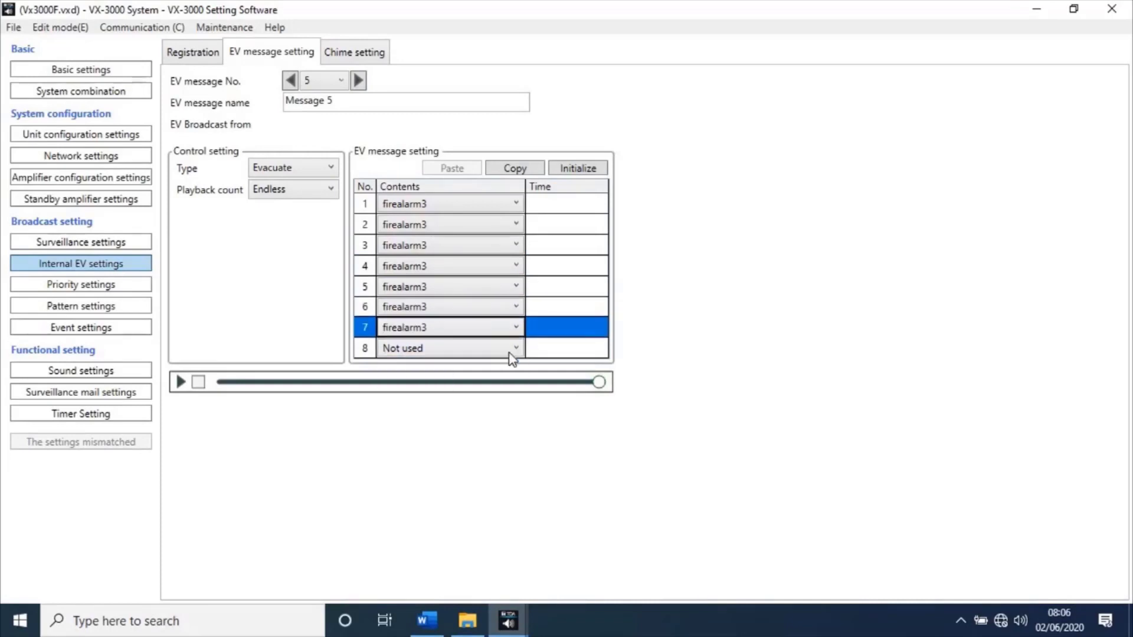
{"action": "left_click", "coordinate": [514, 348]}
Make EV Message 6 an Evacuate message with firealarm3 in its content slots
{"action": "left_click", "coordinate": [500, 397]}
{"action": "left_click", "coordinate": [358, 80]}
{"action": "left_click", "coordinate": [334, 166]}
{"action": "left_click", "coordinate": [271, 220]}
{"action": "left_click", "coordinate": [515, 224]}
{"action": "left_click", "coordinate": [498, 275]}
{"action": "left_click", "coordinate": [499, 316]}
{"action": "left_click", "coordinate": [514, 286]}
{"action": "left_click", "coordinate": [515, 307]}
{"action": "left_click", "coordinate": [515, 328]}
Make EV Message 7 an Evacuate message with firealarm3 in its content slots
{"action": "left_click", "coordinate": [499, 379]}
{"action": "left_click", "coordinate": [515, 348]}
{"action": "left_click", "coordinate": [358, 80]}
{"action": "left_click", "coordinate": [514, 224]}
{"action": "left_click", "coordinate": [514, 266]}
{"action": "left_click", "coordinate": [485, 316]}
{"action": "left_click", "coordinate": [514, 286]}
{"action": "left_click", "coordinate": [515, 348]}
{"action": "left_click", "coordinate": [500, 397]}
Make EV Message 8 an Evacuate message with firealarm3 in all content slots
{"action": "left_click", "coordinate": [359, 80]}
{"action": "left_click", "coordinate": [334, 166]}
{"action": "left_click", "coordinate": [271, 220]}
{"action": "left_click", "coordinate": [514, 224]}
{"action": "left_click", "coordinate": [498, 296]}
{"action": "left_click", "coordinate": [499, 317]}
{"action": "left_click", "coordinate": [515, 286]}
{"action": "left_click", "coordinate": [499, 337]}
{"action": "left_click", "coordinate": [499, 358]}
{"action": "left_click", "coordinate": [498, 379]}
{"action": "left_click", "coordinate": [514, 348]}
{"action": "left_click", "coordinate": [501, 397]}
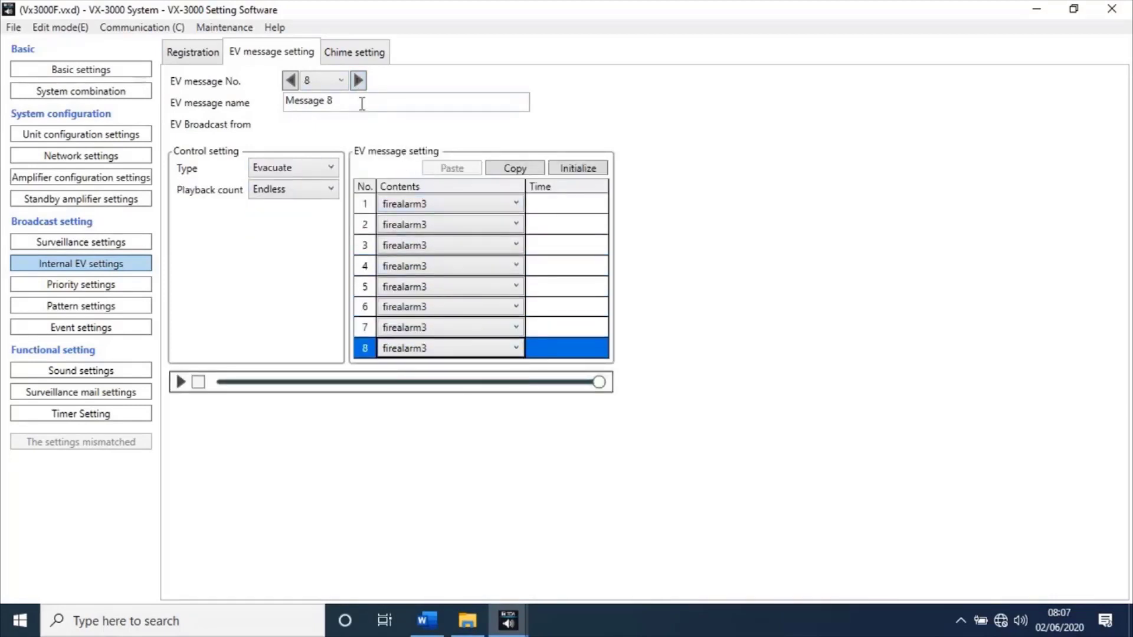
On the Chime setting tab, assign firealarm3 as the sound source for UserChime 1 to 3
{"action": "left_click", "coordinate": [356, 53]}
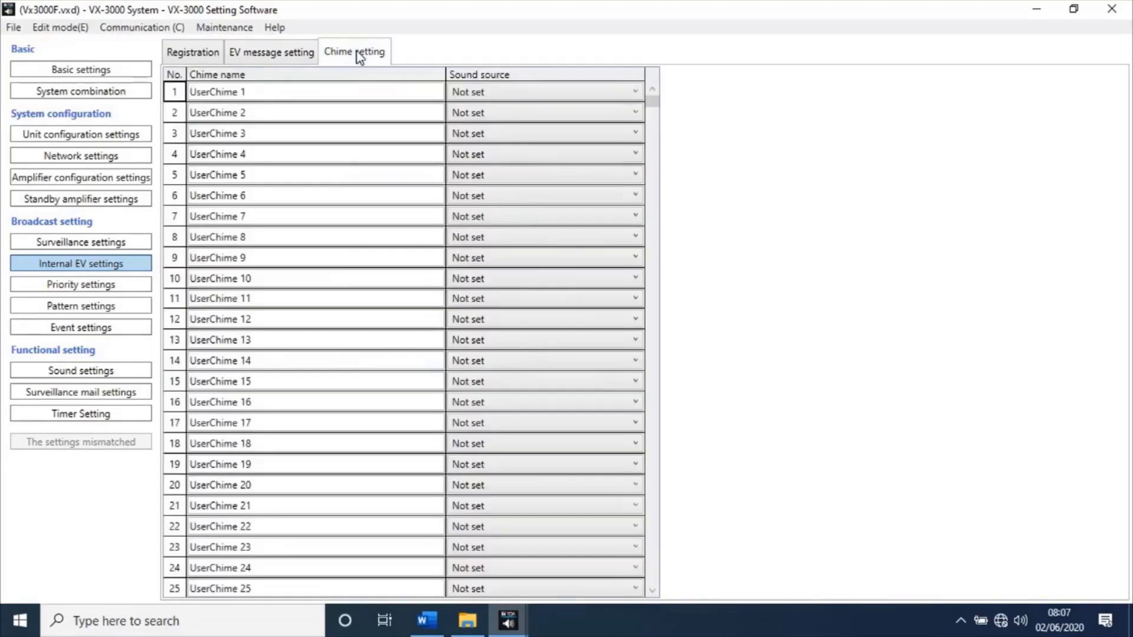
{"action": "left_click", "coordinate": [359, 89]}
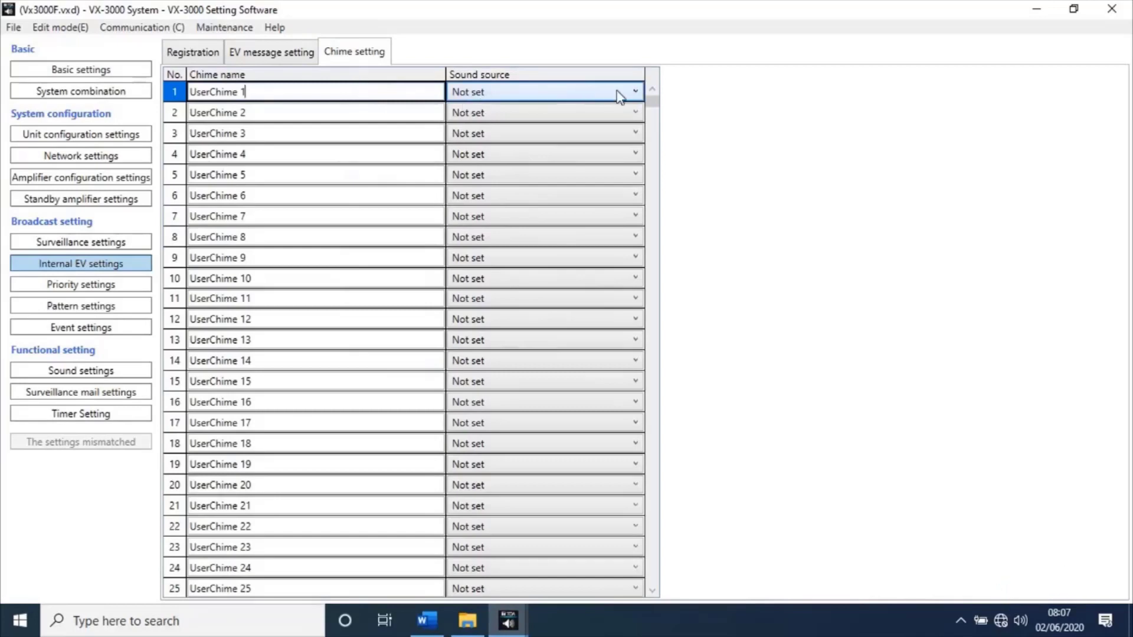
{"action": "left_click", "coordinate": [634, 93]}
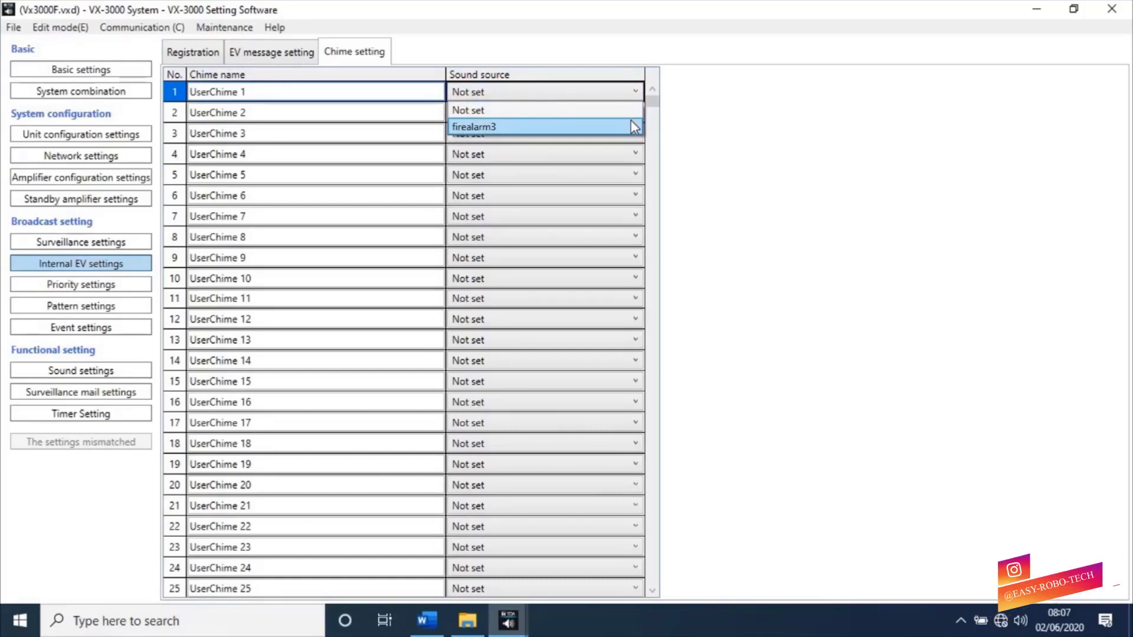
{"action": "left_click", "coordinate": [631, 121]}
{"action": "left_click", "coordinate": [637, 113]}
{"action": "left_click", "coordinate": [609, 147]}
{"action": "left_click", "coordinate": [608, 133]}
{"action": "left_click", "coordinate": [607, 169]}
{"action": "left_click", "coordinate": [627, 155]}
Assign firealarm3 as the sound source for UserChime 4 through 8
{"action": "left_click", "coordinate": [620, 196]}
{"action": "left_click", "coordinate": [613, 175]}
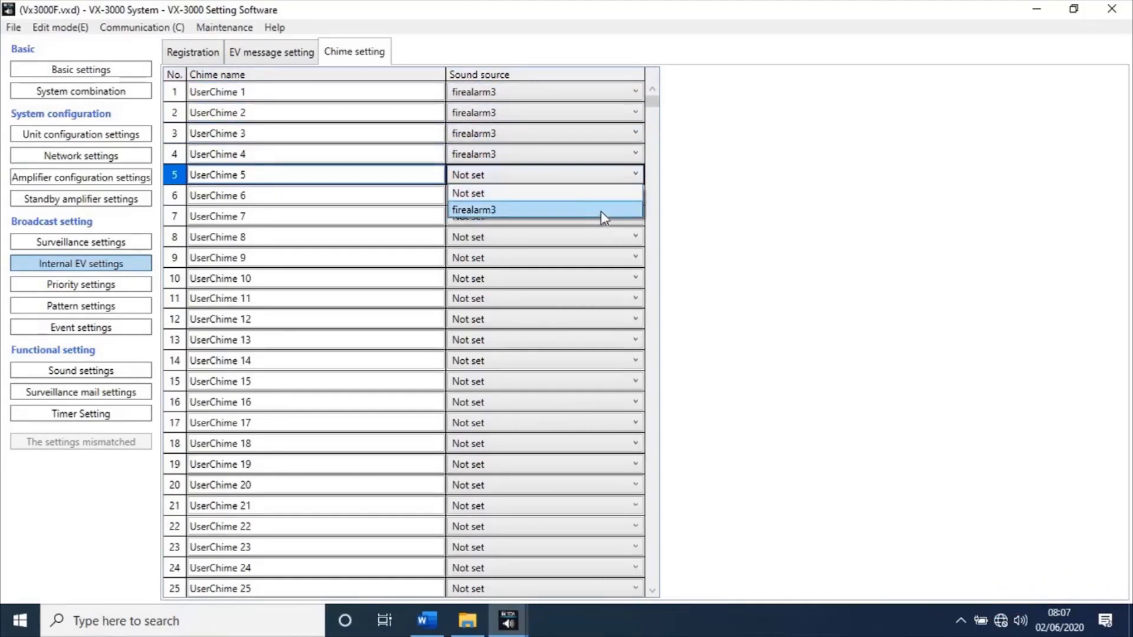
{"action": "left_click", "coordinate": [601, 207]}
{"action": "left_click", "coordinate": [593, 195]}
{"action": "left_click", "coordinate": [589, 230]}
{"action": "left_click", "coordinate": [596, 216]}
{"action": "left_click", "coordinate": [598, 247]}
{"action": "left_click", "coordinate": [593, 237]}
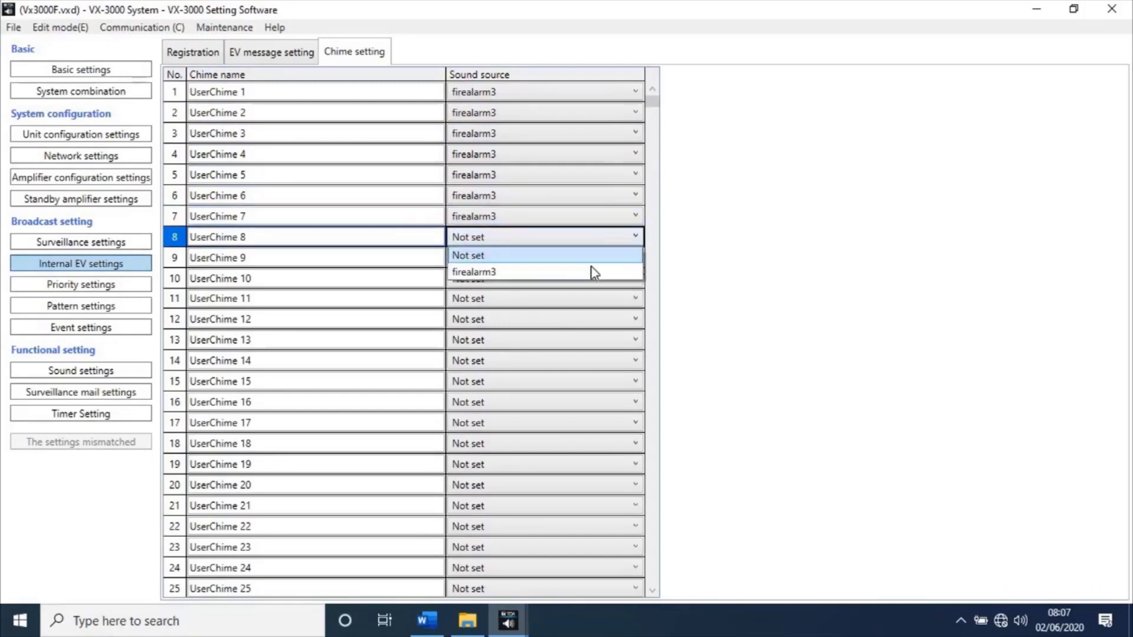
{"action": "left_click", "coordinate": [590, 266]}
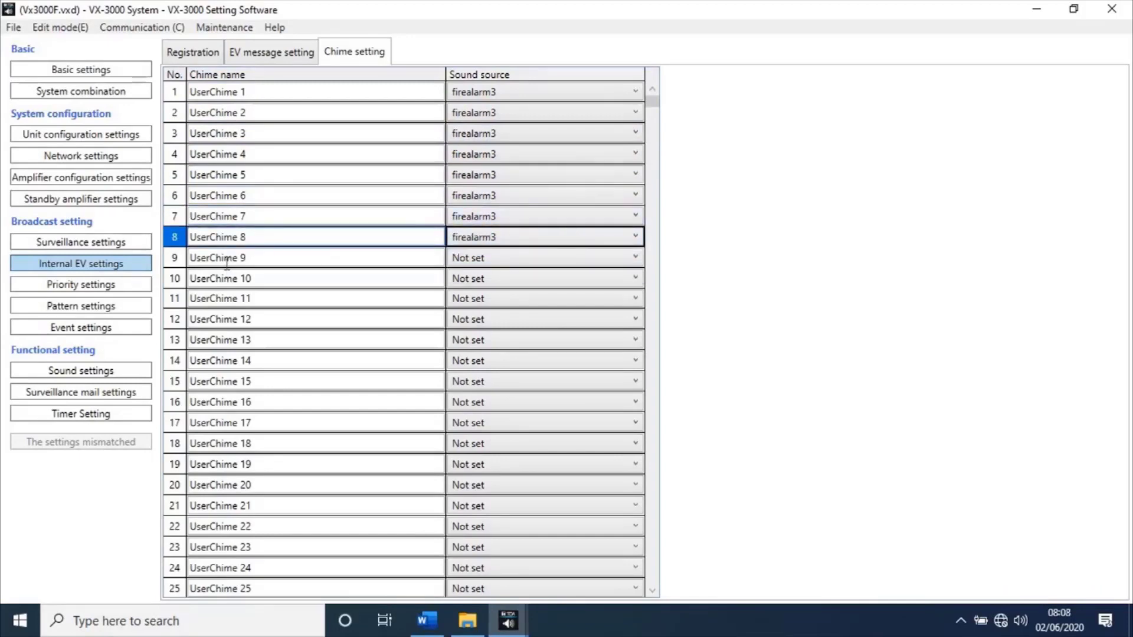
Keep Same priority as Priority first for Message 1, then go to Pattern settings
{"action": "left_click", "coordinate": [139, 286]}
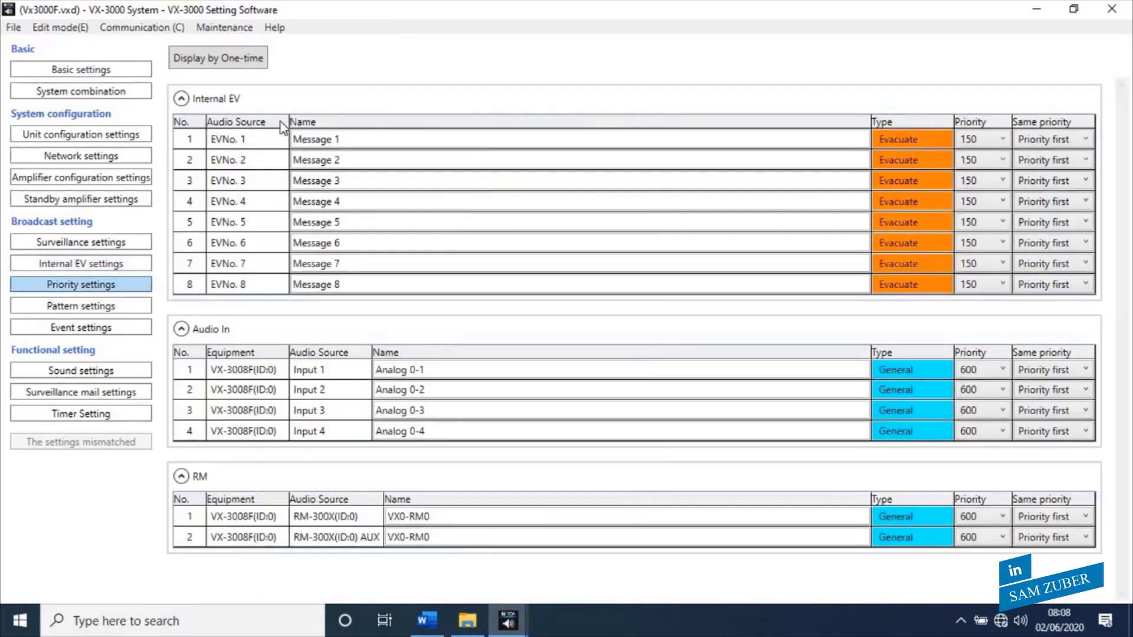
{"action": "left_click", "coordinate": [1086, 140]}
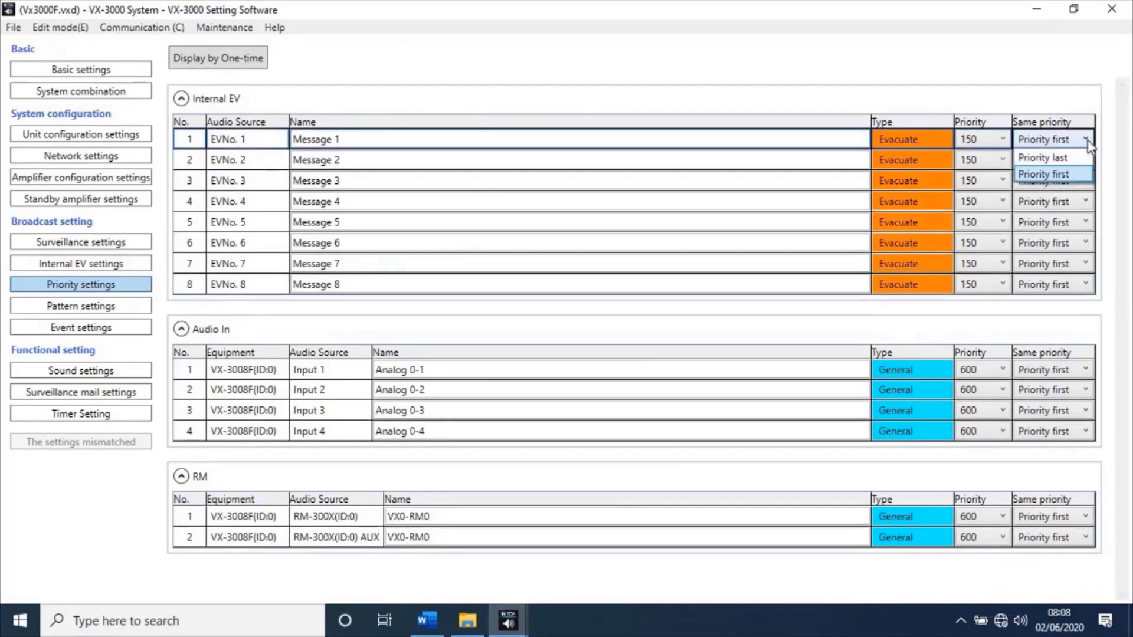
{"action": "left_click", "coordinate": [1087, 142]}
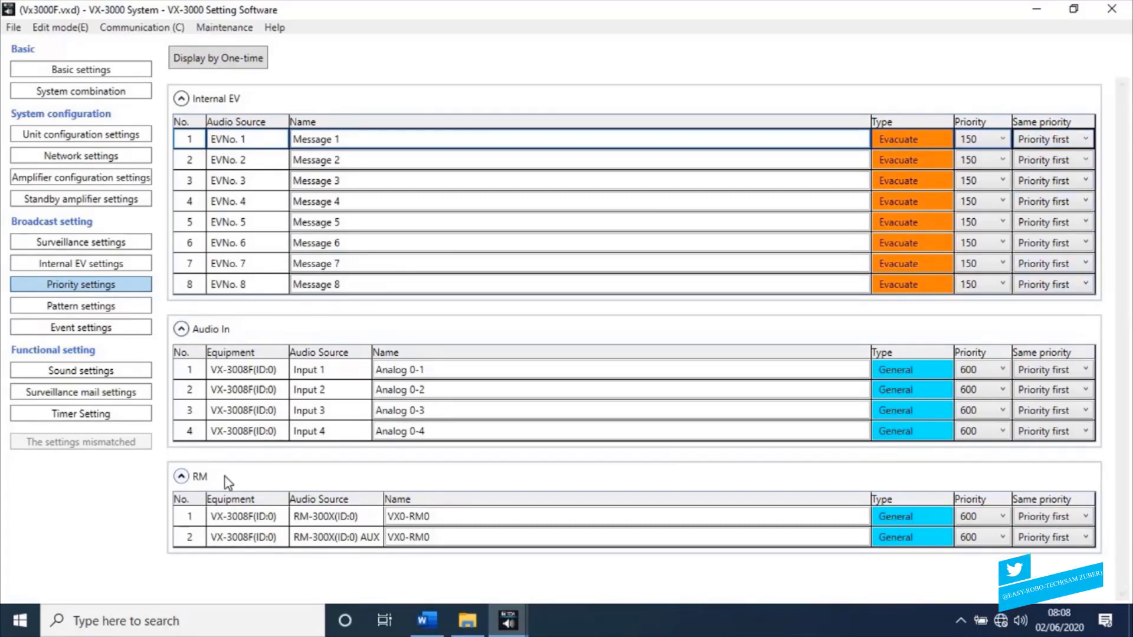
{"action": "left_click", "coordinate": [66, 308]}
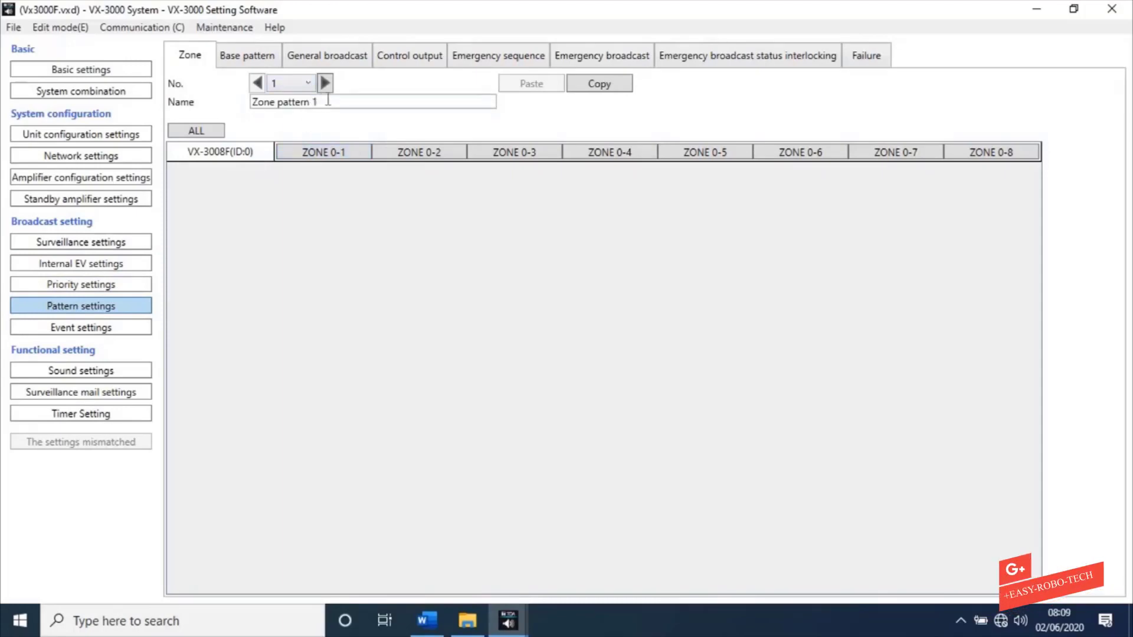
Add ZONE 0-1 through ZONE 0-8 to Zone pattern 1
{"action": "left_click", "coordinate": [328, 101]}
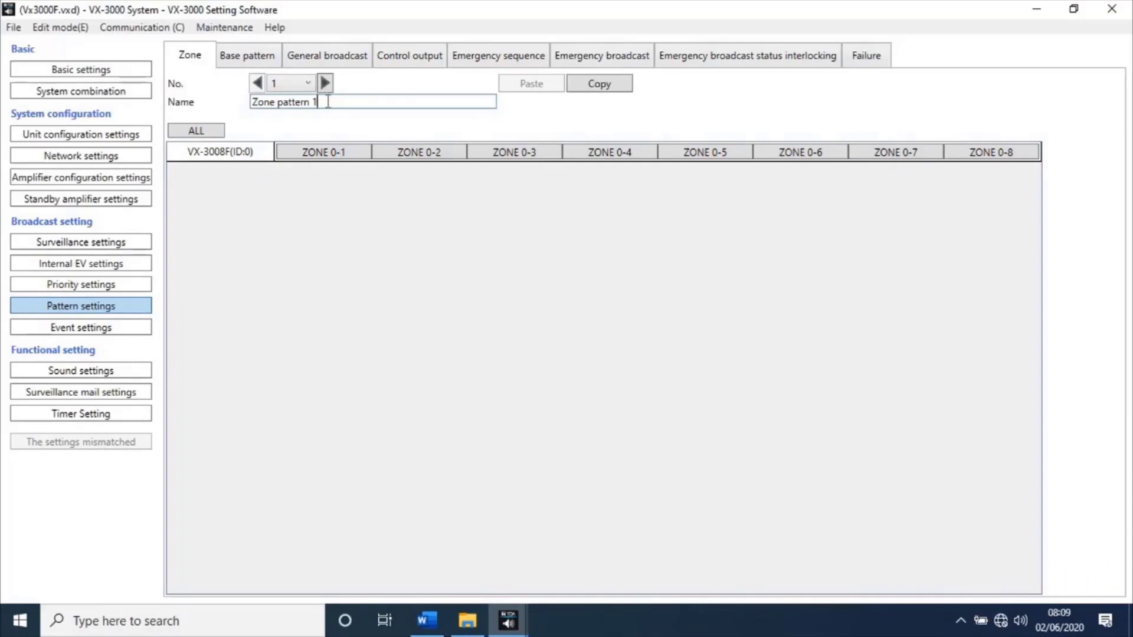
{"action": "left_click", "coordinate": [333, 155]}
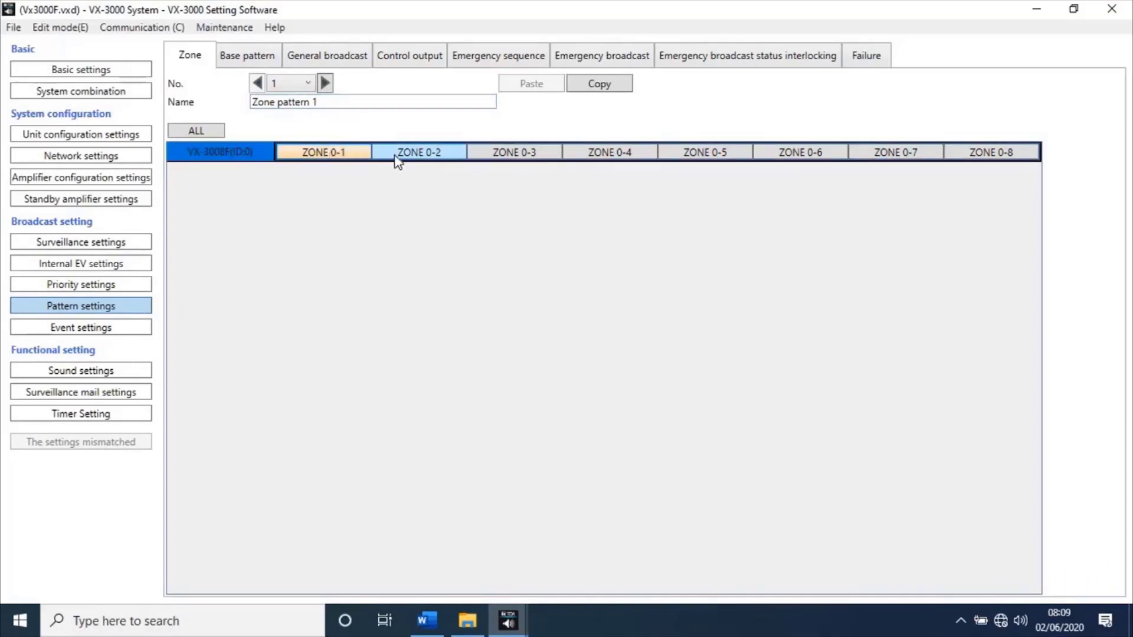
{"action": "left_click", "coordinate": [397, 158]}
{"action": "left_click", "coordinate": [516, 157]}
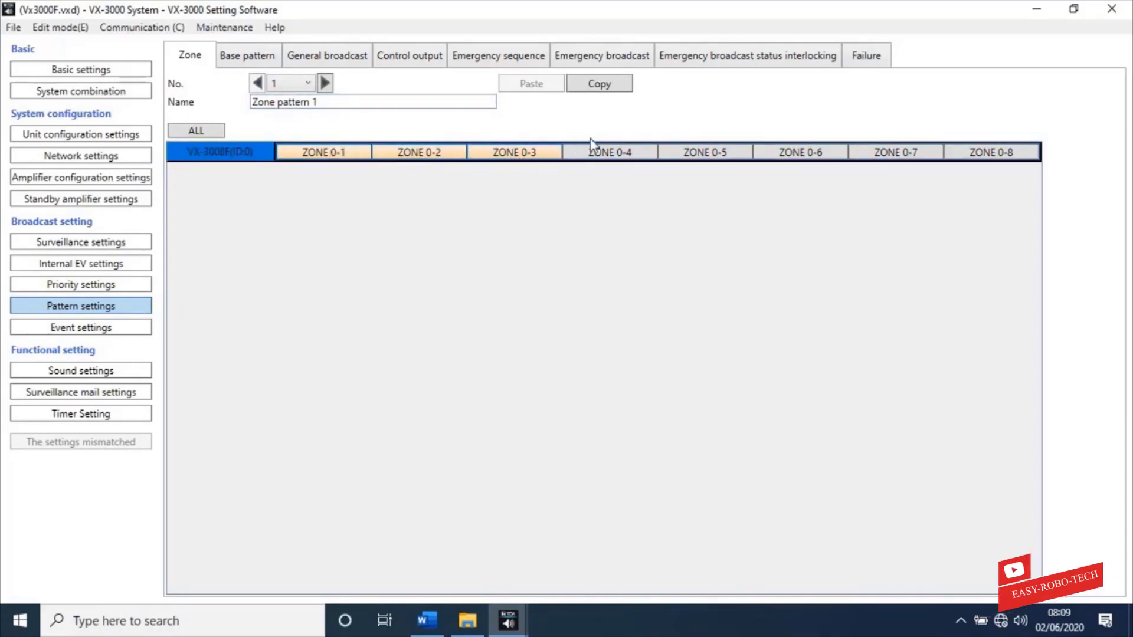
{"action": "left_click", "coordinate": [617, 157]}
{"action": "left_click", "coordinate": [702, 157]}
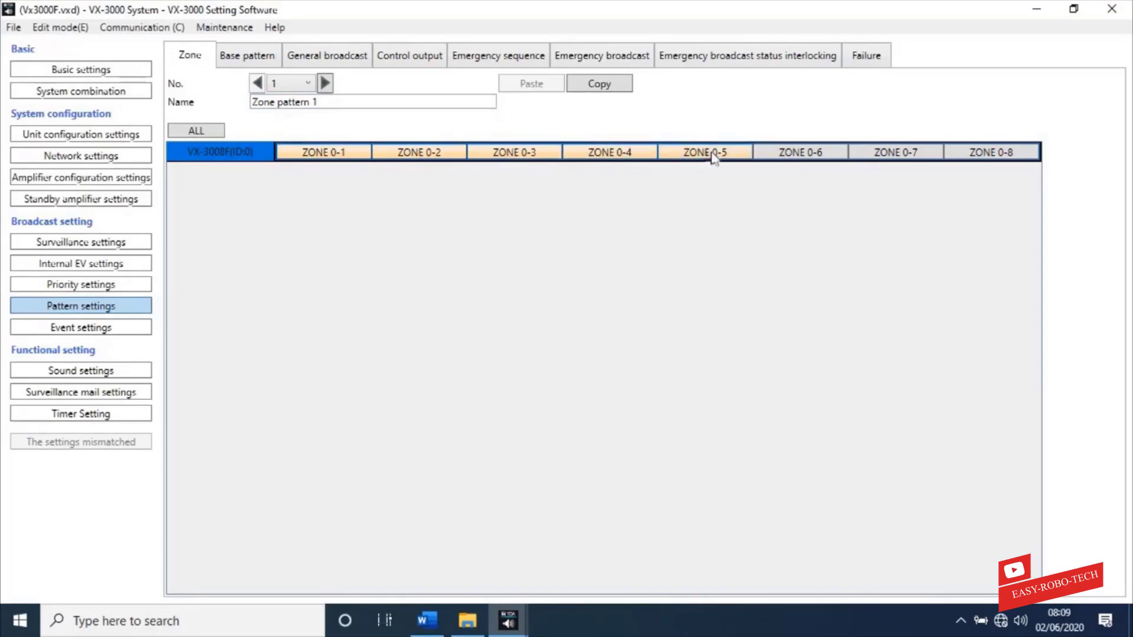
{"action": "left_click", "coordinate": [785, 155]}
{"action": "left_click", "coordinate": [897, 154]}
{"action": "left_click", "coordinate": [974, 152]}
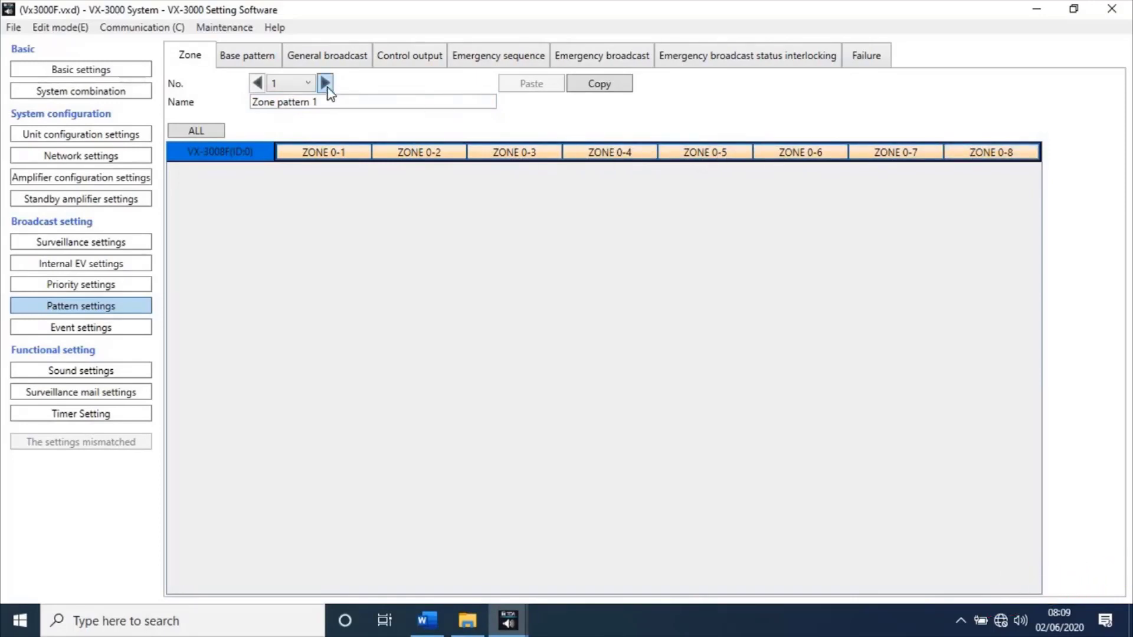
Add ZONE 0-1 through ZONE 0-8 to Zone pattern 2
{"action": "left_click", "coordinate": [325, 83]}
{"action": "left_click", "coordinate": [324, 154]}
{"action": "left_click", "coordinate": [419, 153]}
{"action": "left_click", "coordinate": [510, 154]}
{"action": "left_click", "coordinate": [610, 153]}
{"action": "left_click", "coordinate": [706, 153]}
{"action": "left_click", "coordinate": [800, 153]}
{"action": "left_click", "coordinate": [896, 154]}
{"action": "left_click", "coordinate": [992, 154]}
Add ZONE 0-1 through ZONE 0-8 to Zone pattern 3
{"action": "left_click", "coordinate": [324, 83]}
{"action": "left_click", "coordinate": [330, 155]}
{"action": "left_click", "coordinate": [419, 153]}
{"action": "left_click", "coordinate": [514, 153]}
{"action": "left_click", "coordinate": [609, 153]}
{"action": "left_click", "coordinate": [705, 153]}
{"action": "left_click", "coordinate": [800, 153]}
{"action": "left_click", "coordinate": [896, 153]}
{"action": "left_click", "coordinate": [991, 153]}
Add ZONE 0-1 through ZONE 0-8 to Zone pattern 4
{"action": "left_click", "coordinate": [325, 83]}
{"action": "left_click", "coordinate": [324, 153]}
{"action": "left_click", "coordinate": [419, 154]}
{"action": "left_click", "coordinate": [514, 153]}
{"action": "left_click", "coordinate": [590, 153]}
{"action": "left_click", "coordinate": [705, 154]}
{"action": "left_click", "coordinate": [800, 153]}
{"action": "left_click", "coordinate": [896, 153]}
{"action": "left_click", "coordinate": [991, 154]}
Add ZONE 0-1 through ZONE 0-8 to Zone pattern 5, ending on pattern 5
{"action": "left_click", "coordinate": [325, 83]}
{"action": "left_click", "coordinate": [324, 153]}
{"action": "left_click", "coordinate": [419, 154]}
{"action": "left_click", "coordinate": [514, 154]}
{"action": "left_click", "coordinate": [609, 154]}
{"action": "left_click", "coordinate": [705, 153]}
{"action": "left_click", "coordinate": [800, 153]}
{"action": "left_click", "coordinate": [895, 153]}
{"action": "left_click", "coordinate": [991, 154]}
{"action": "left_click", "coordinate": [324, 83]}
{"action": "left_click", "coordinate": [257, 86]}
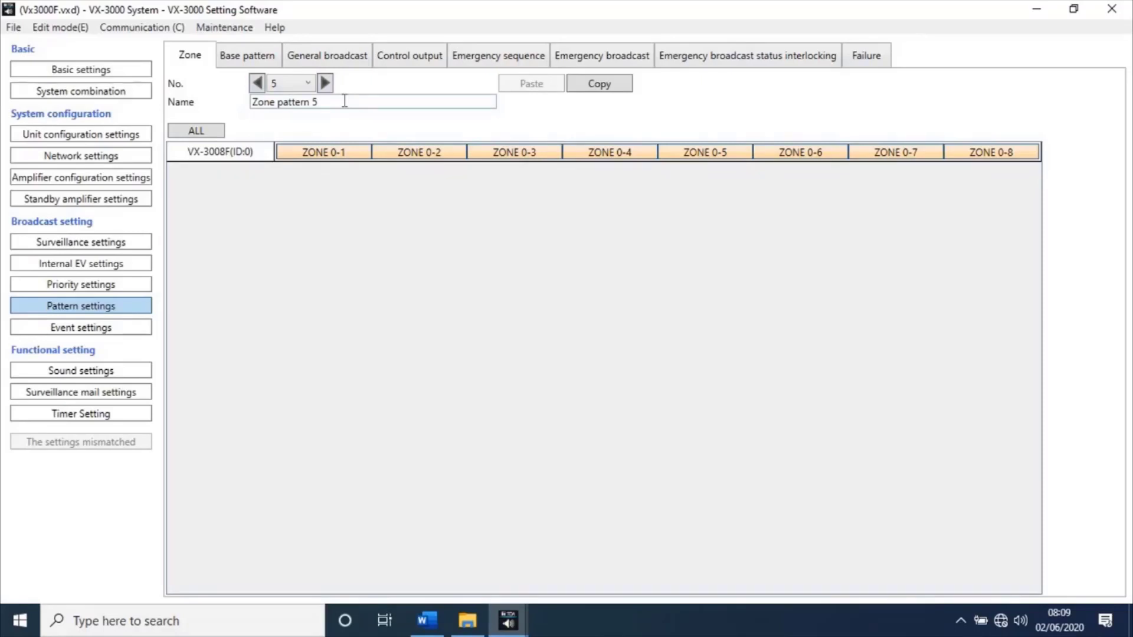
Switch to the Base pattern tab so Base pattern 1 is displayed
{"action": "left_click", "coordinate": [249, 56]}
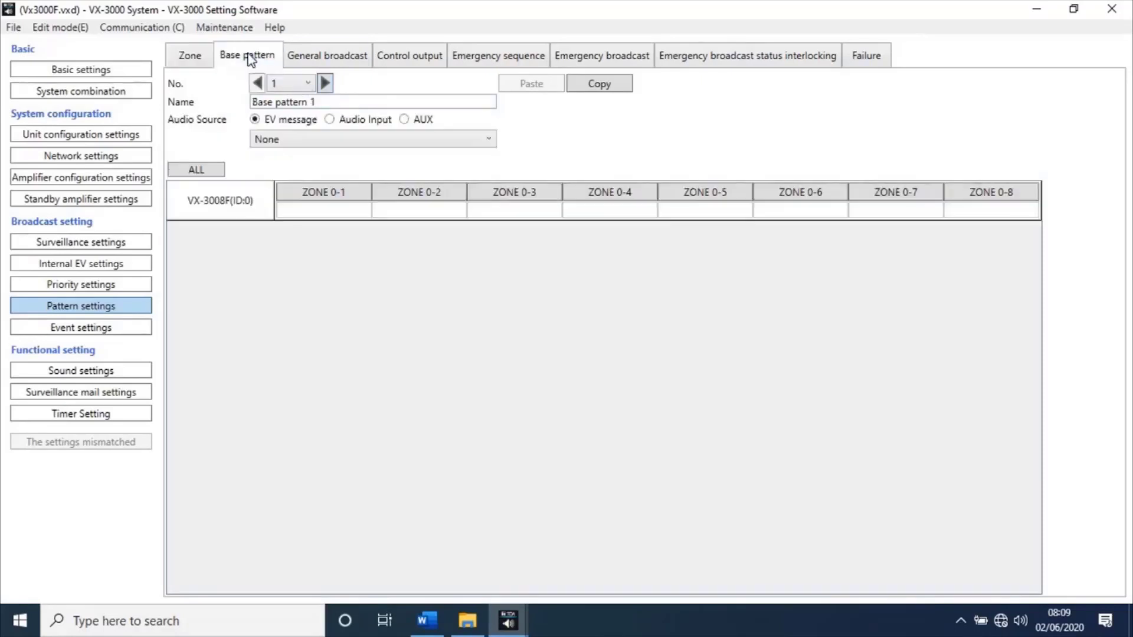
Give General pattern 1 the UserChime 1 start chime and switch its output to Pattern
{"action": "left_click", "coordinate": [348, 66]}
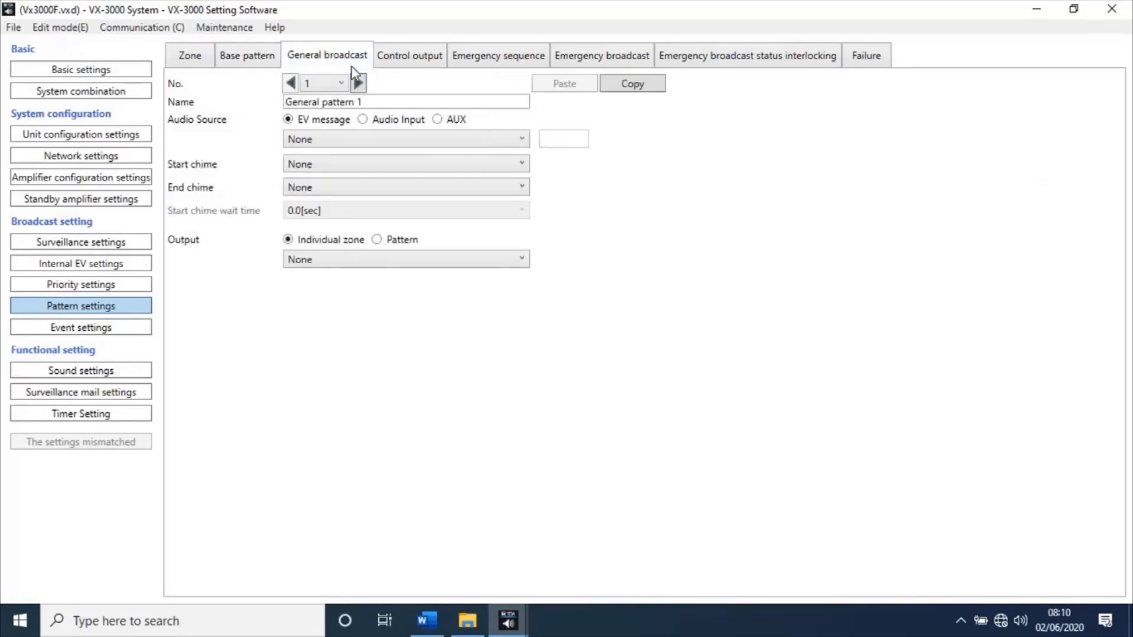
{"action": "left_click", "coordinate": [406, 101]}
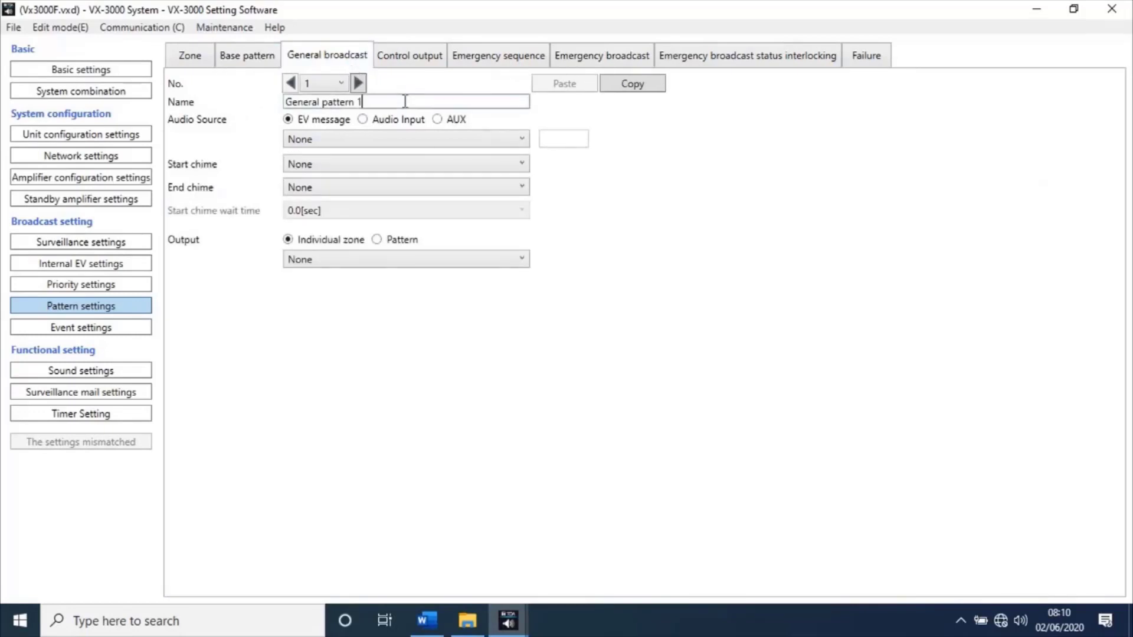
{"action": "left_click", "coordinate": [394, 165]}
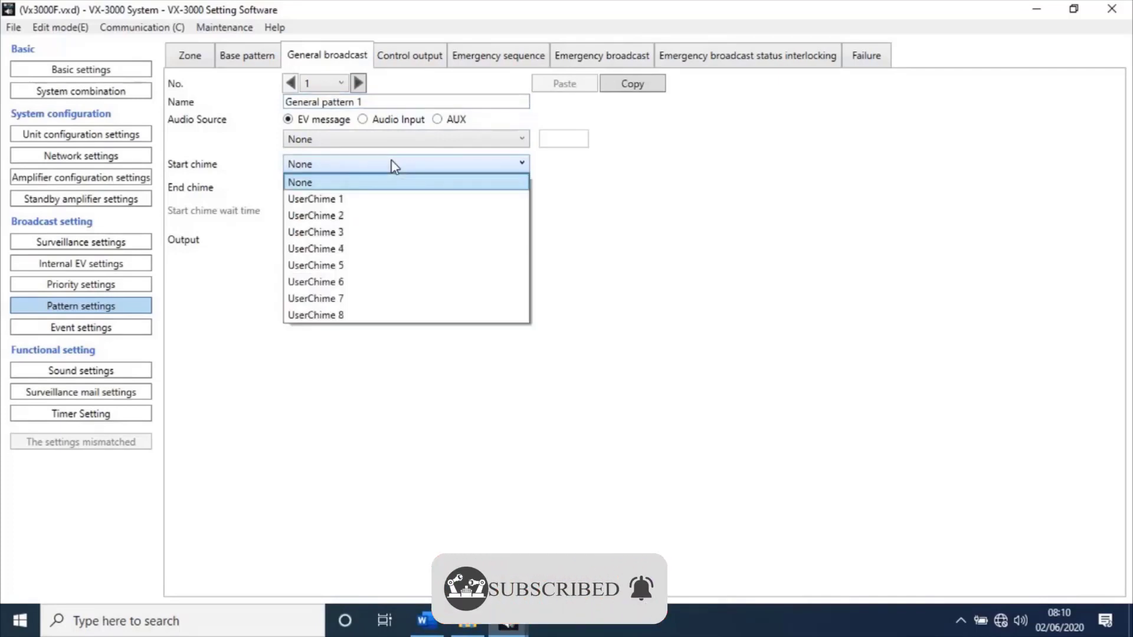
{"action": "left_click", "coordinate": [398, 199]}
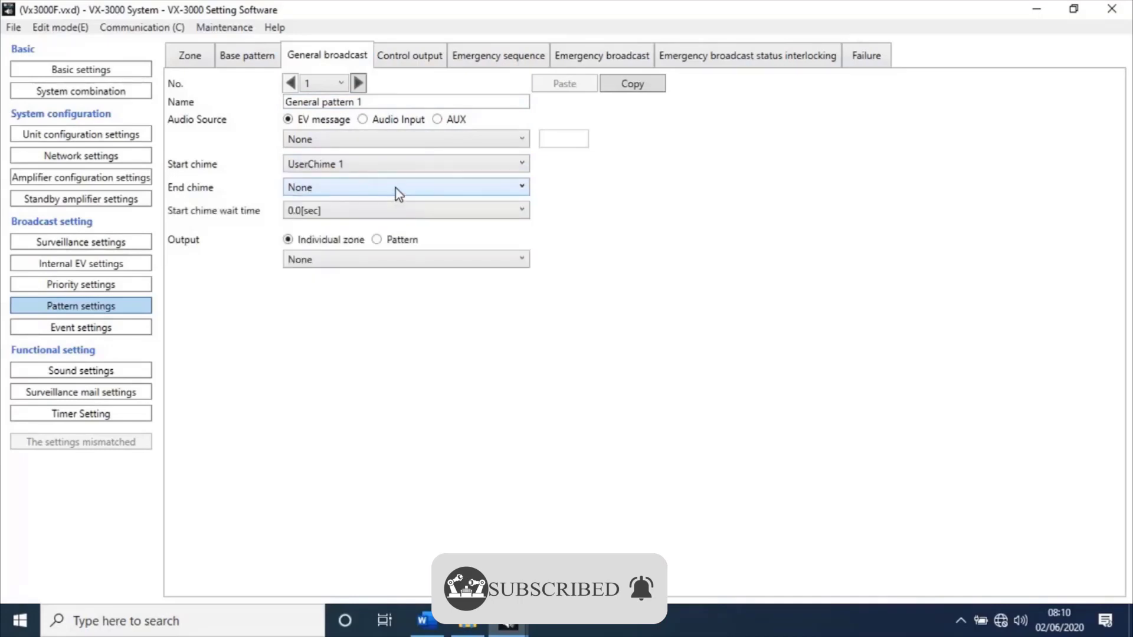
{"action": "left_click", "coordinate": [378, 240]}
{"action": "left_click", "coordinate": [522, 259]}
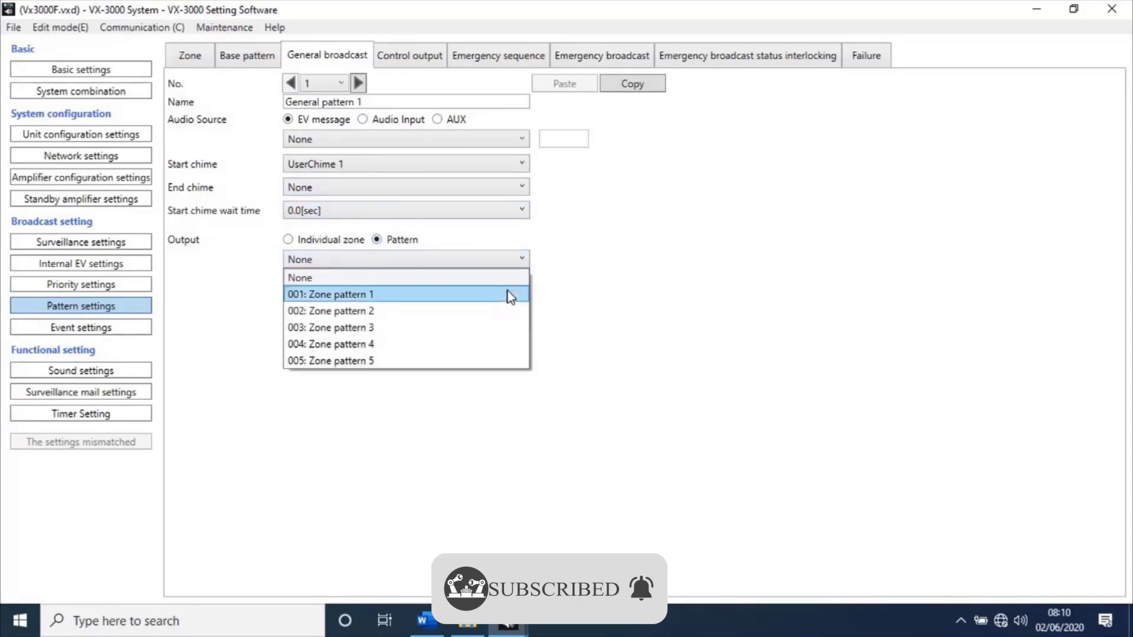
Output General pattern 1 to Zone pattern 1, then give General pattern 2 UserChime 2 and pattern output
{"action": "left_click", "coordinate": [510, 294]}
{"action": "left_click", "coordinate": [358, 84]}
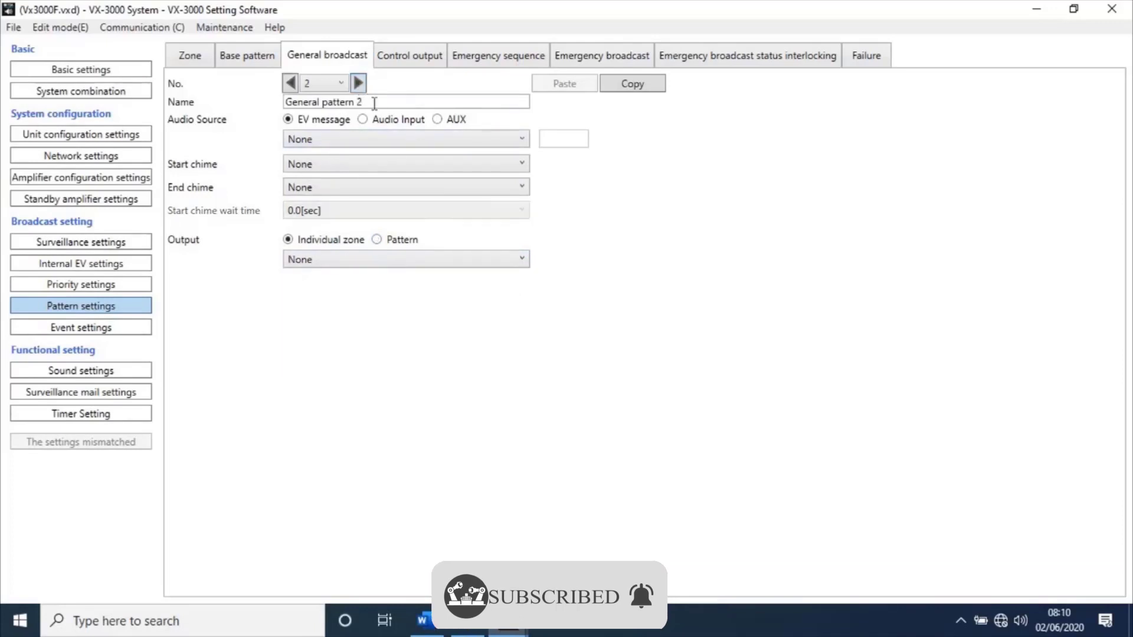
{"action": "left_click", "coordinate": [420, 164]}
{"action": "left_click", "coordinate": [419, 180]}
{"action": "left_click", "coordinate": [617, 377]}
{"action": "left_click", "coordinate": [417, 166]}
{"action": "left_click", "coordinate": [417, 210]}
{"action": "left_click", "coordinate": [626, 377]}
{"action": "left_click", "coordinate": [352, 260]}
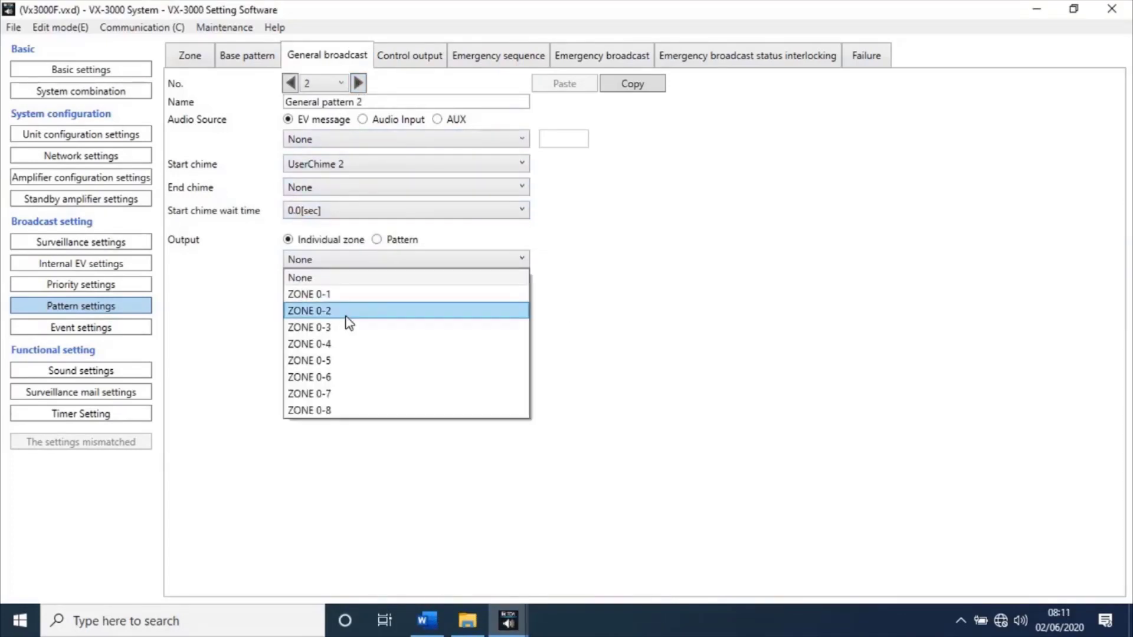
{"action": "left_click", "coordinate": [379, 240]}
{"action": "left_click", "coordinate": [397, 259]}
{"action": "left_click", "coordinate": [399, 293]}
Reapply UserChime 1 and Zone pattern 1 output to General pattern 1
{"action": "left_click", "coordinate": [290, 83]}
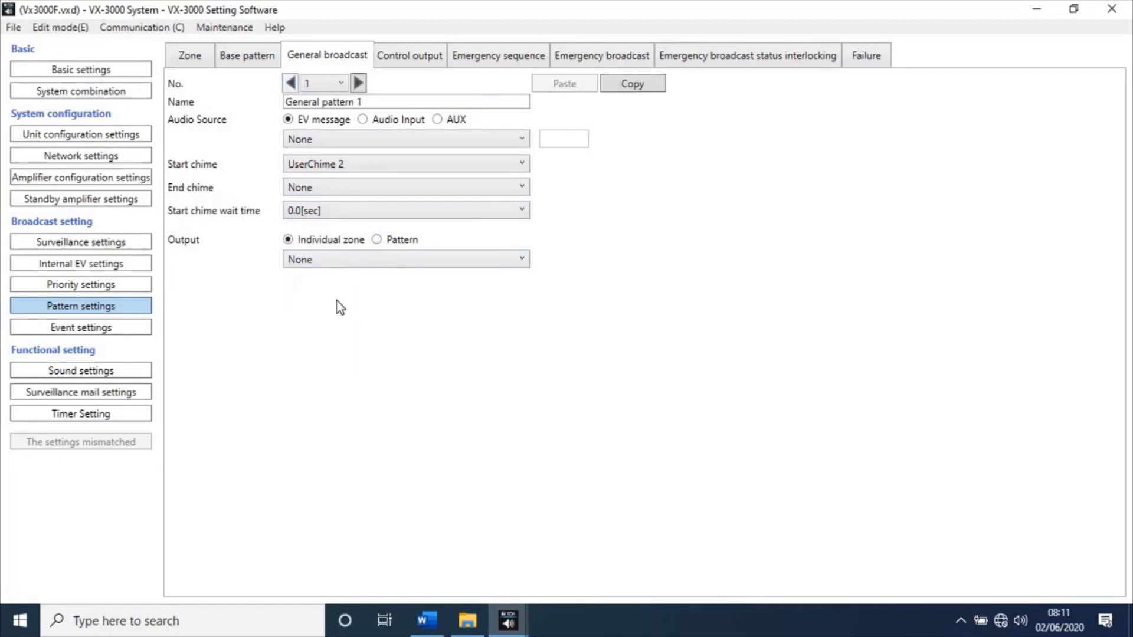
{"action": "left_click", "coordinate": [377, 239]}
{"action": "left_click", "coordinate": [627, 377]}
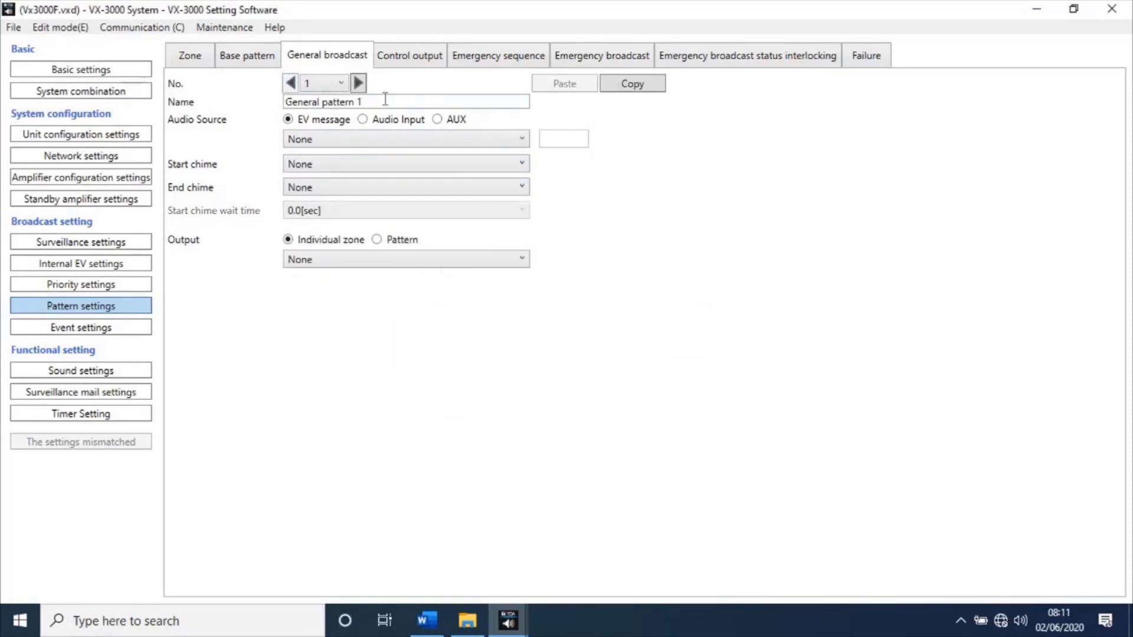
{"action": "left_click", "coordinate": [379, 165]}
{"action": "left_click", "coordinate": [379, 200]}
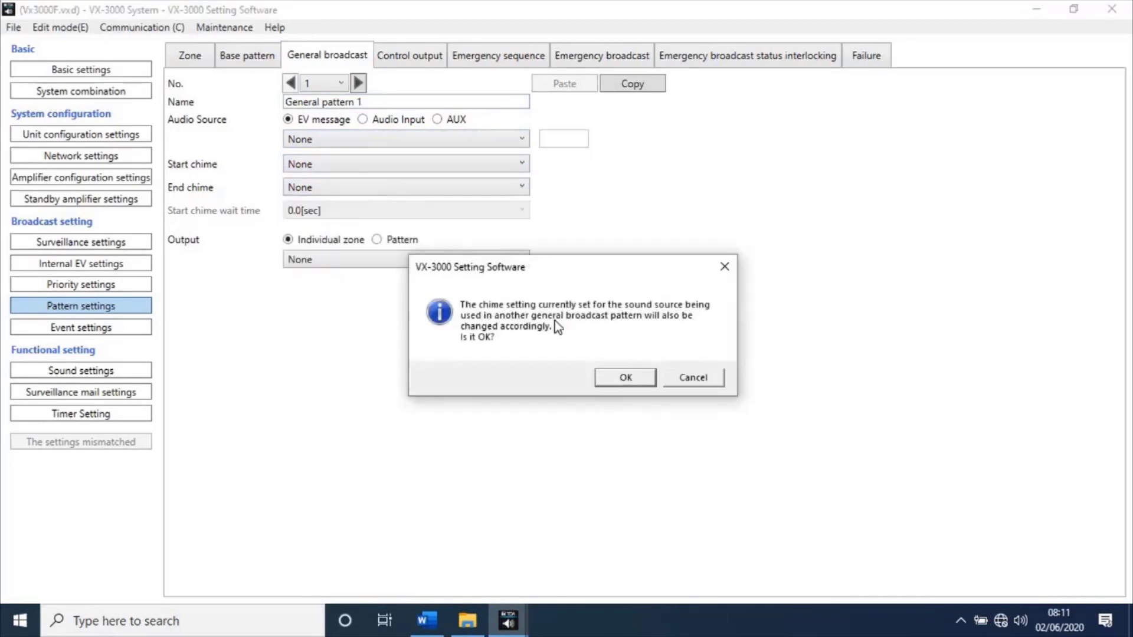
{"action": "left_click", "coordinate": [627, 381]}
{"action": "left_click", "coordinate": [335, 259]}
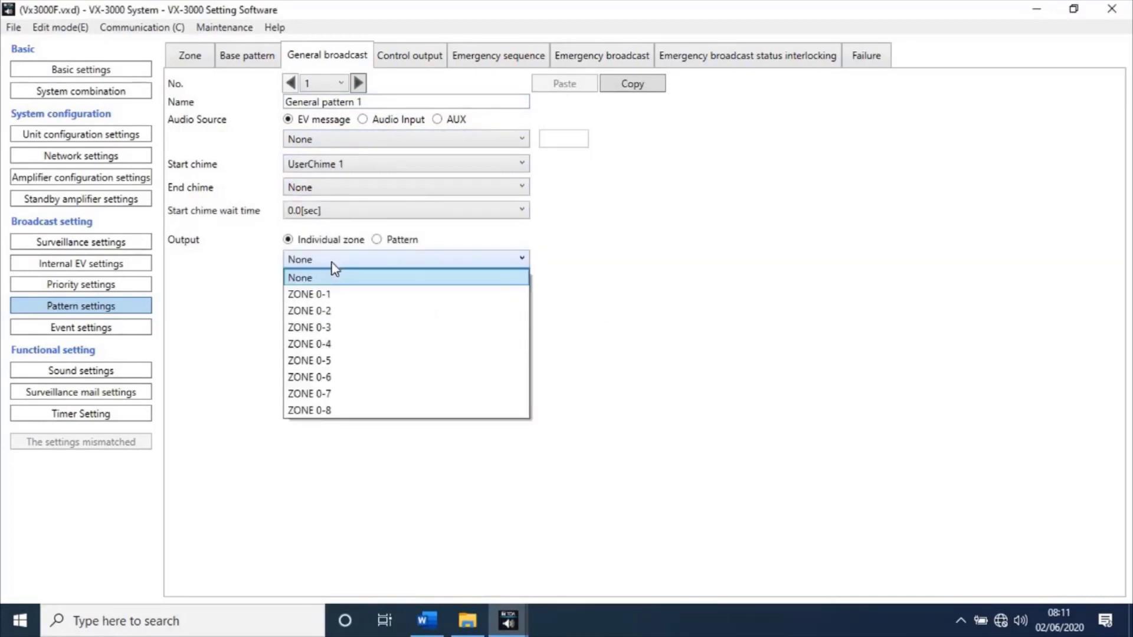
{"action": "left_click", "coordinate": [376, 242]}
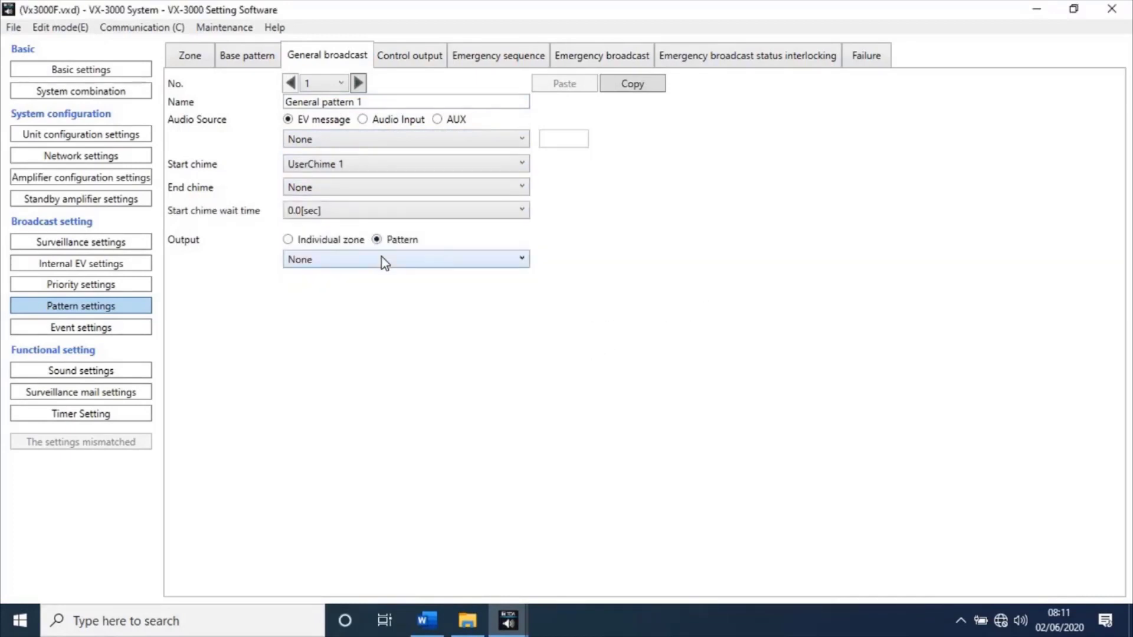
{"action": "left_click", "coordinate": [385, 261]}
{"action": "left_click", "coordinate": [394, 295]}
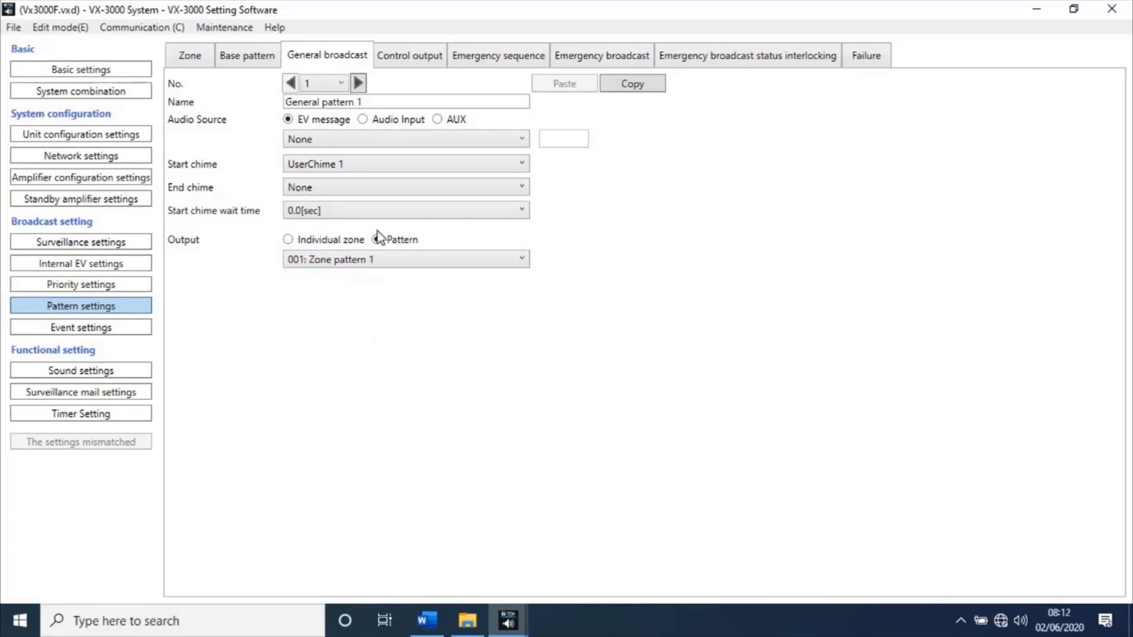
Set General pattern 2 to start with UserChime 2 and output to Zone pattern 2
{"action": "left_click", "coordinate": [358, 83]}
{"action": "left_click", "coordinate": [360, 163]}
{"action": "left_click", "coordinate": [362, 201]}
{"action": "left_click", "coordinate": [617, 389]}
{"action": "left_click", "coordinate": [371, 263]}
{"action": "left_click", "coordinate": [376, 316]}
Set General pattern 3 to start with UserChime 3 and output to Zone pattern 3
{"action": "left_click", "coordinate": [358, 83]}
{"action": "left_click", "coordinate": [354, 164]}
{"action": "left_click", "coordinate": [354, 175]}
{"action": "left_click", "coordinate": [622, 379]}
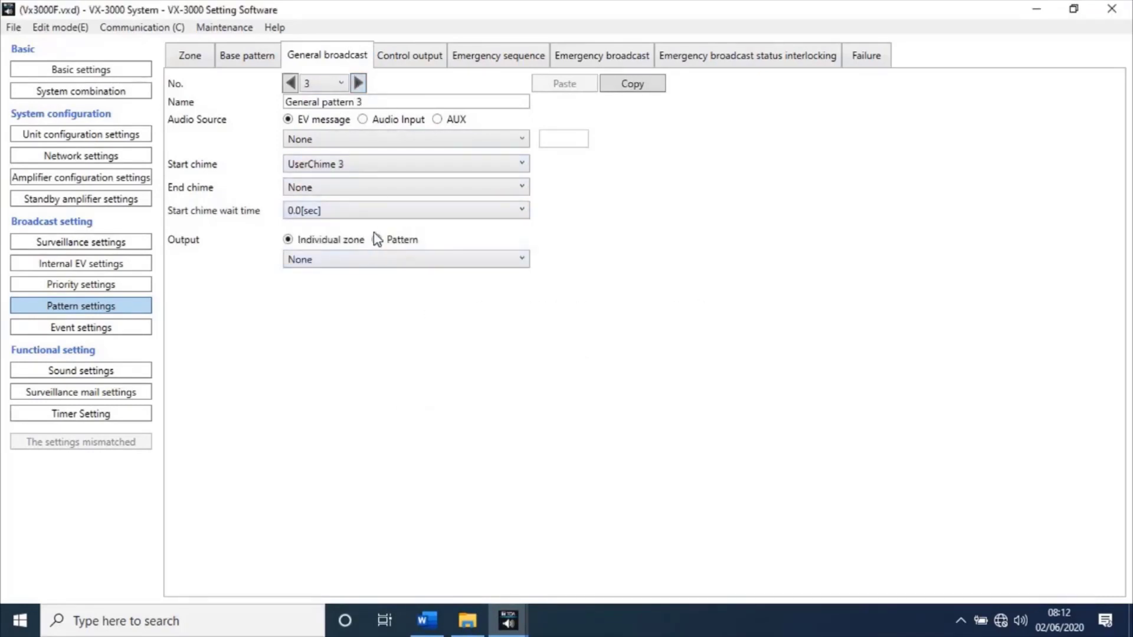
{"action": "left_click", "coordinate": [376, 240]}
{"action": "left_click", "coordinate": [377, 259]}
{"action": "left_click", "coordinate": [354, 319]}
Set General pattern 4 to start with UserChime 4 and output to Zone pattern 4
{"action": "left_click", "coordinate": [358, 83]}
{"action": "left_click", "coordinate": [390, 165]}
{"action": "left_click", "coordinate": [392, 248]}
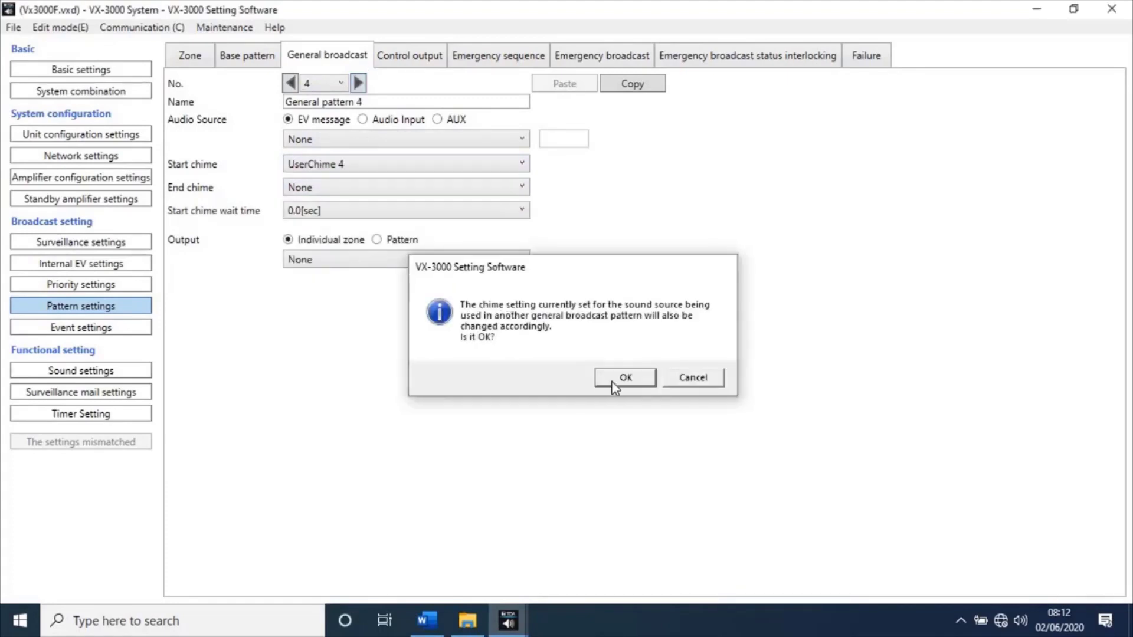
{"action": "left_click", "coordinate": [378, 240]}
{"action": "left_click", "coordinate": [392, 260]}
{"action": "left_click", "coordinate": [390, 345]}
Set General pattern 5 to start with UserChime 5 and output to Zone pattern 5
{"action": "left_click", "coordinate": [358, 83]}
{"action": "left_click", "coordinate": [386, 165]}
{"action": "left_click", "coordinate": [389, 264]}
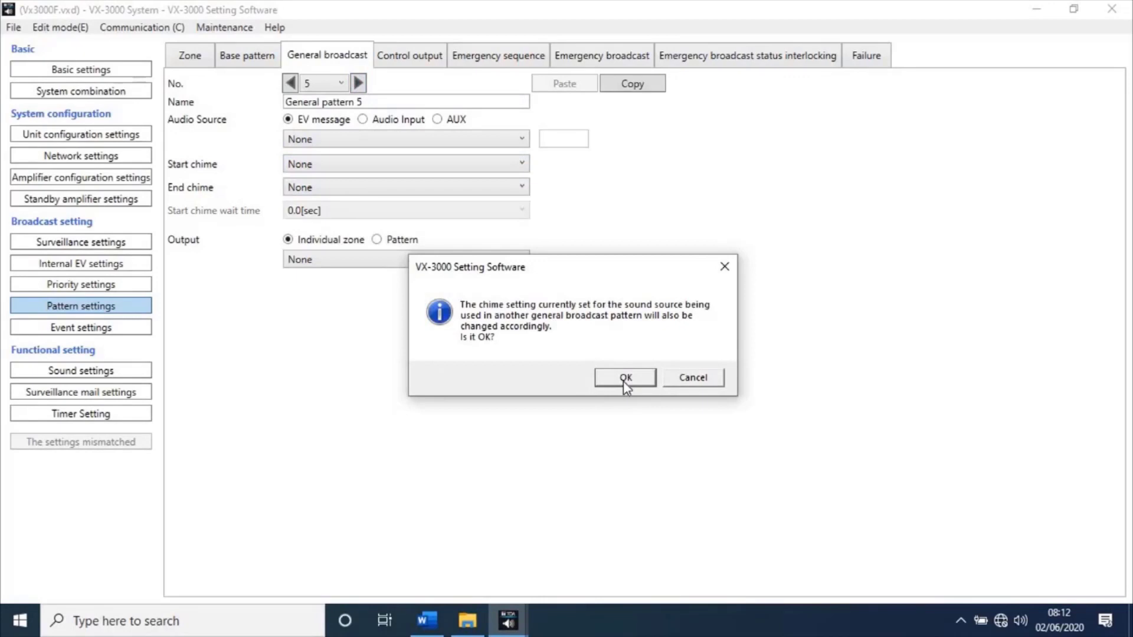
{"action": "left_click", "coordinate": [624, 380]}
{"action": "left_click", "coordinate": [376, 239]}
{"action": "left_click", "coordinate": [377, 259]}
{"action": "left_click", "coordinate": [414, 361]}
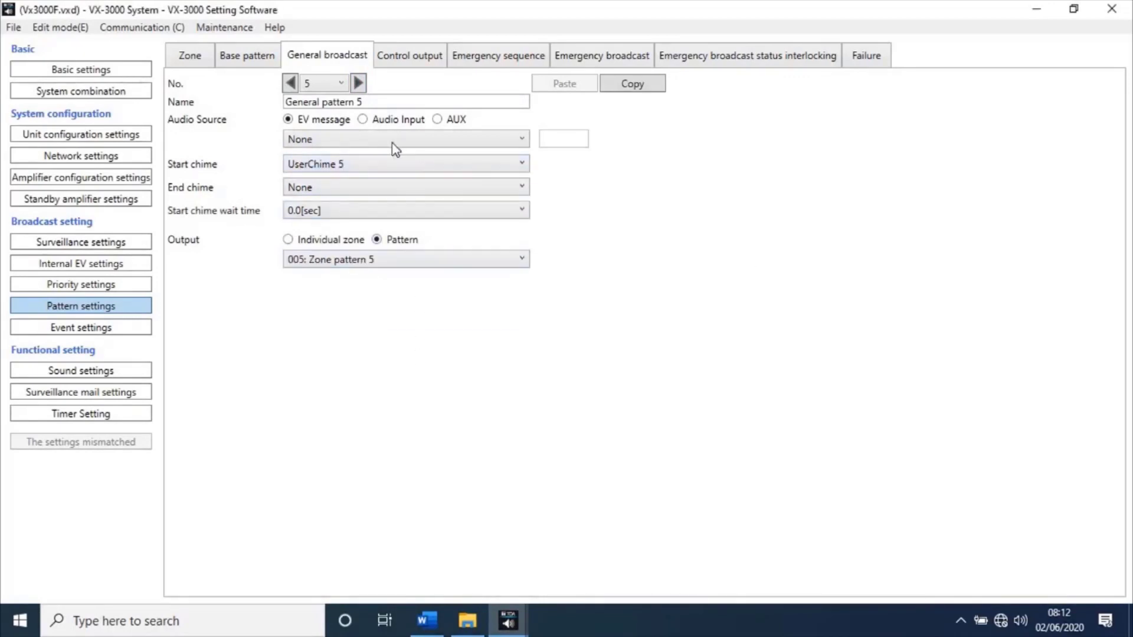
Switch on COUT 0-1 to 0-8 in Control output patterns 1 and 2
{"action": "left_click", "coordinate": [407, 59]}
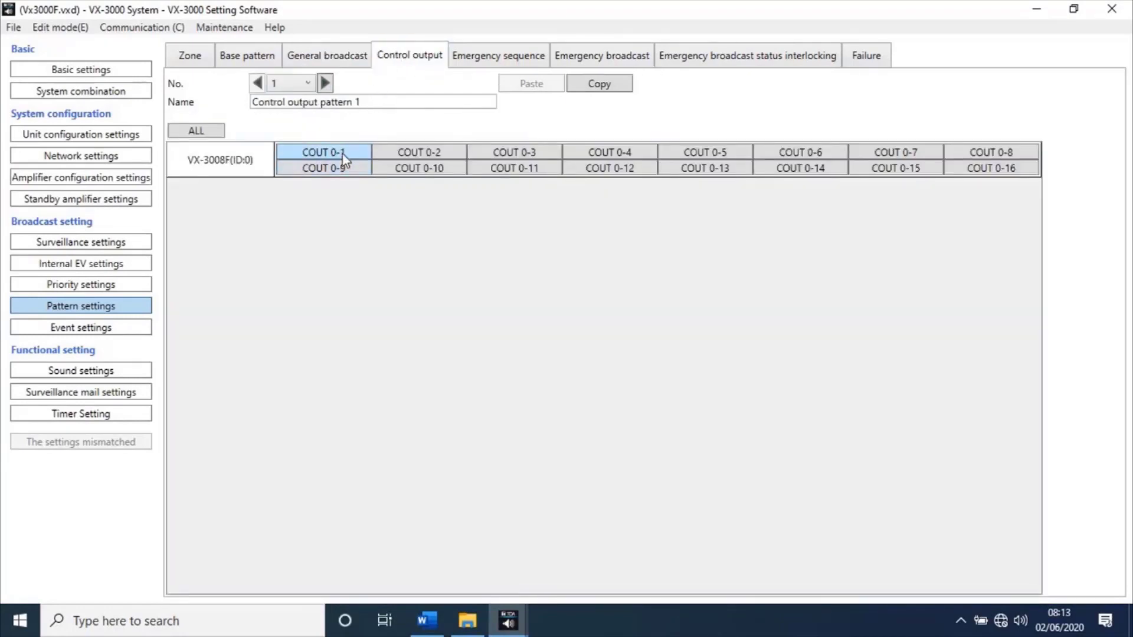
{"action": "left_click", "coordinate": [370, 102]}
{"action": "left_click_drag", "start_coordinate": [328, 158], "coordinate": [1005, 168]}
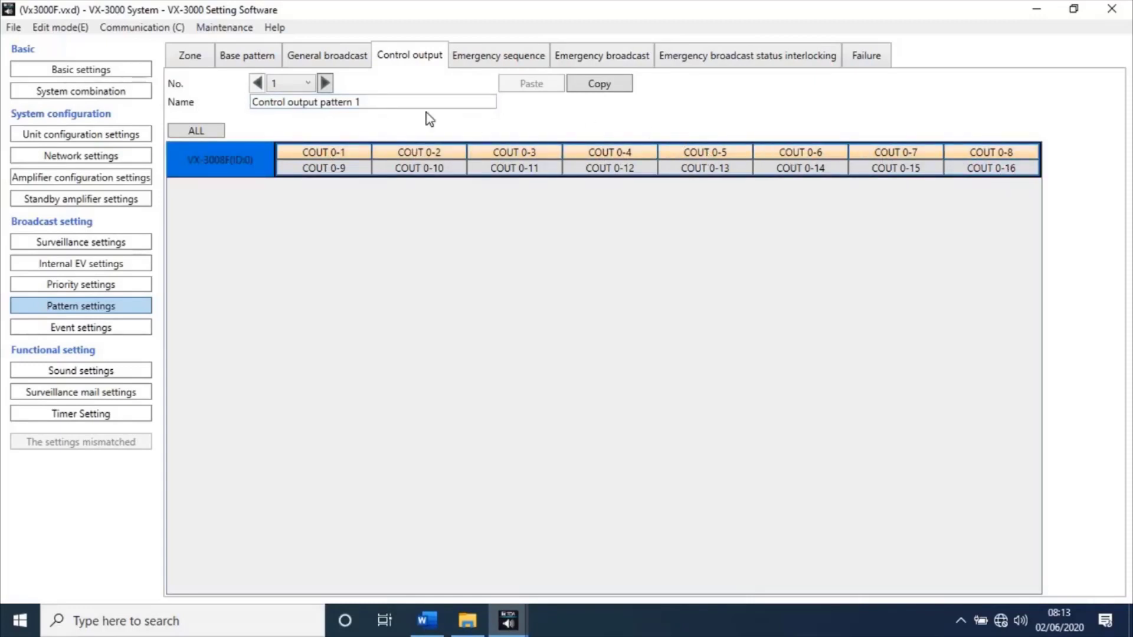
{"action": "left_click", "coordinate": [325, 83]}
{"action": "left_click_drag", "start_coordinate": [333, 148], "coordinate": [991, 152]}
Switch on COUT 0-1 to 0-7 in pattern 3 and COUT 0-1 to 0-8 in pattern 5
{"action": "left_click", "coordinate": [325, 83]}
{"action": "left_click_drag", "start_coordinate": [307, 155], "coordinate": [985, 153]}
{"action": "left_click", "coordinate": [326, 83]}
{"action": "left_click", "coordinate": [324, 83]}
{"action": "left_click_drag", "start_coordinate": [347, 155], "coordinate": [979, 155]}
Set Phase 1 of Emergency sequences 1, 2 and 3 to Messages 1, 2 and 3
{"action": "left_click", "coordinate": [481, 61]}
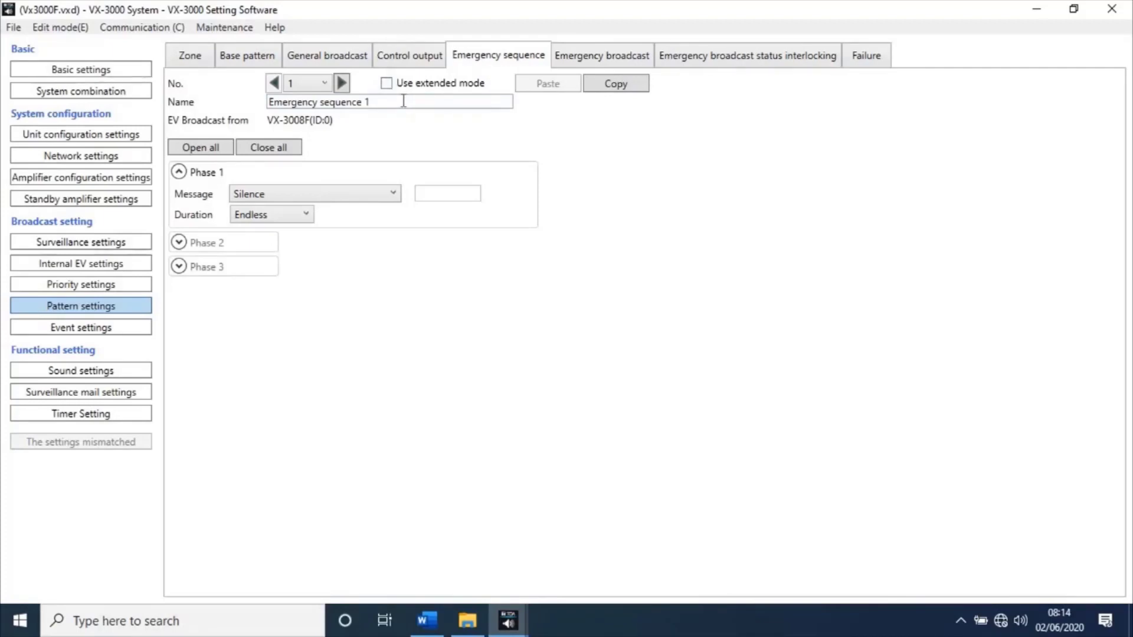
{"action": "left_click", "coordinate": [347, 197]}
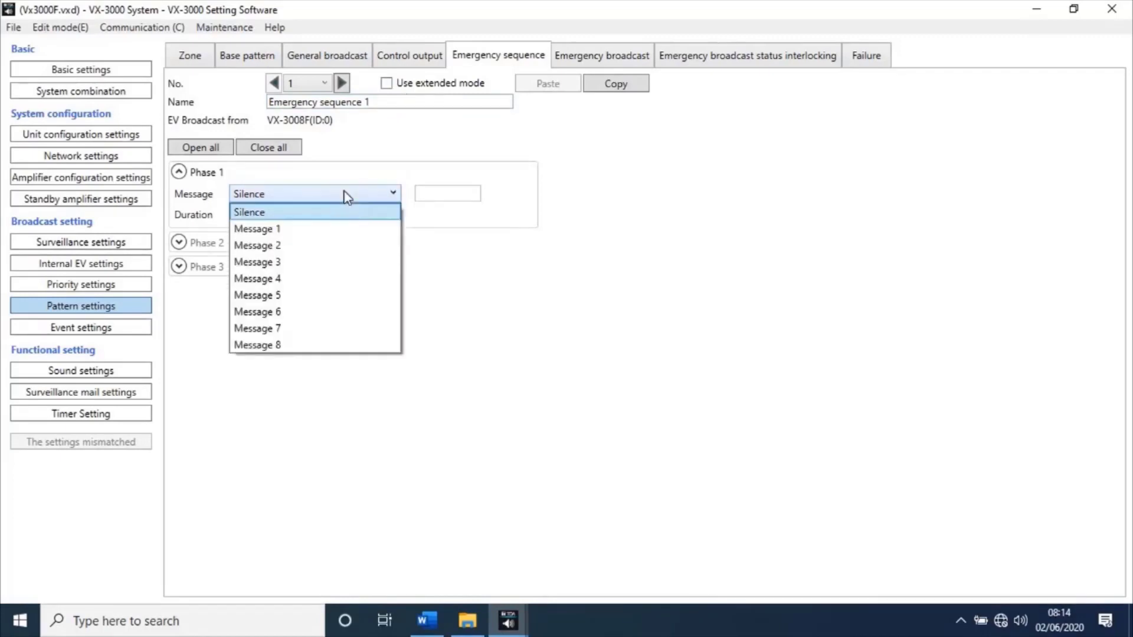
{"action": "left_click", "coordinate": [350, 230]}
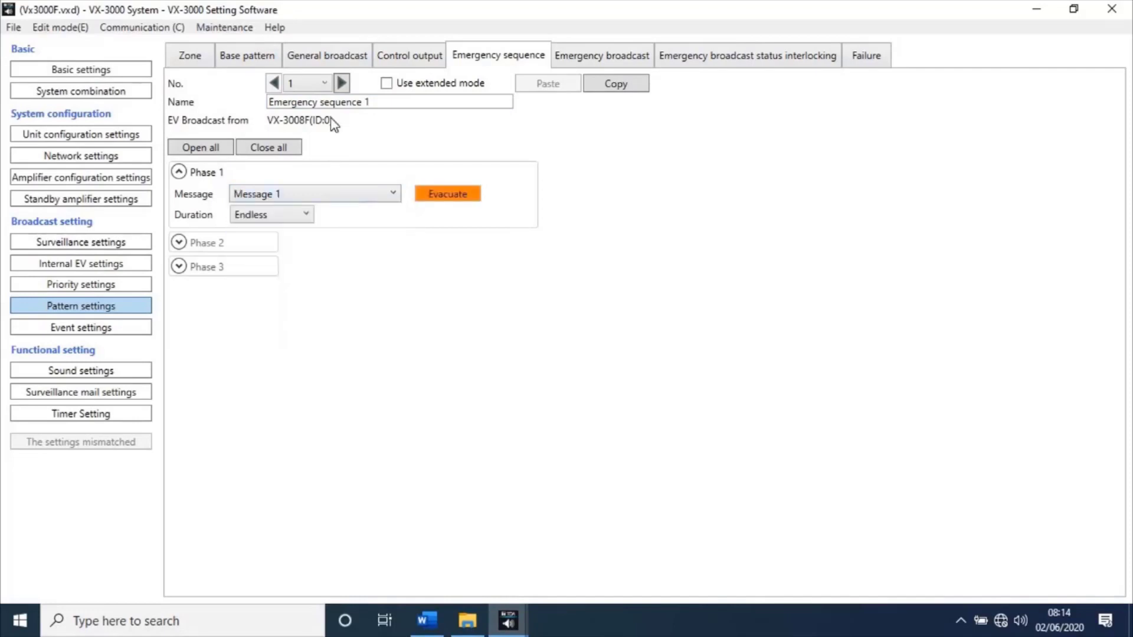
{"action": "left_click", "coordinate": [341, 83]}
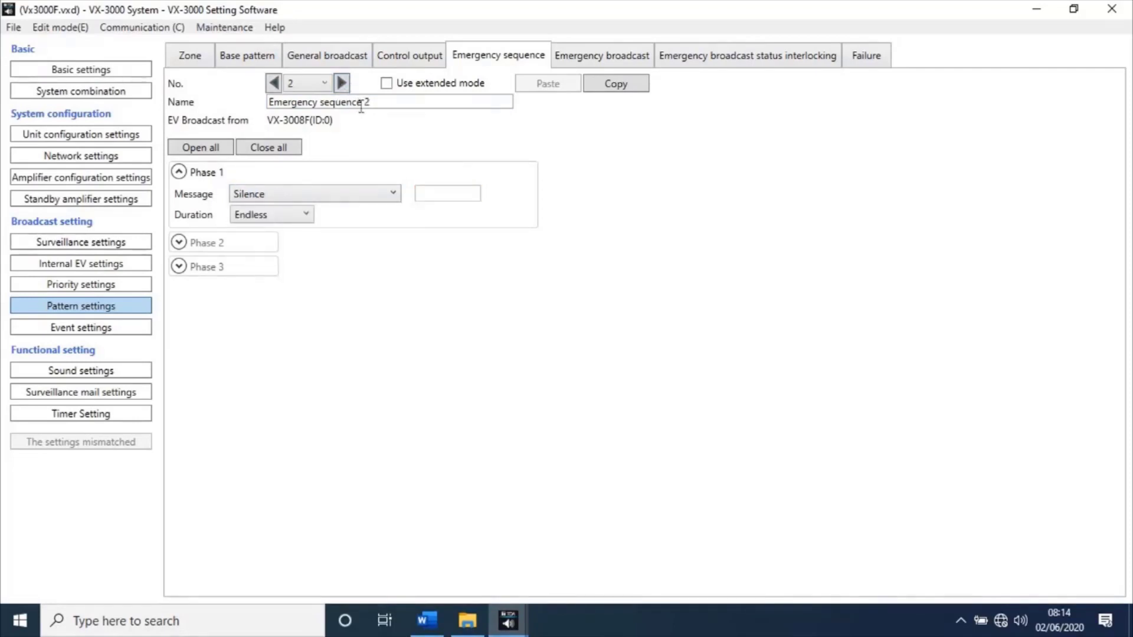
{"action": "left_click", "coordinate": [390, 195]}
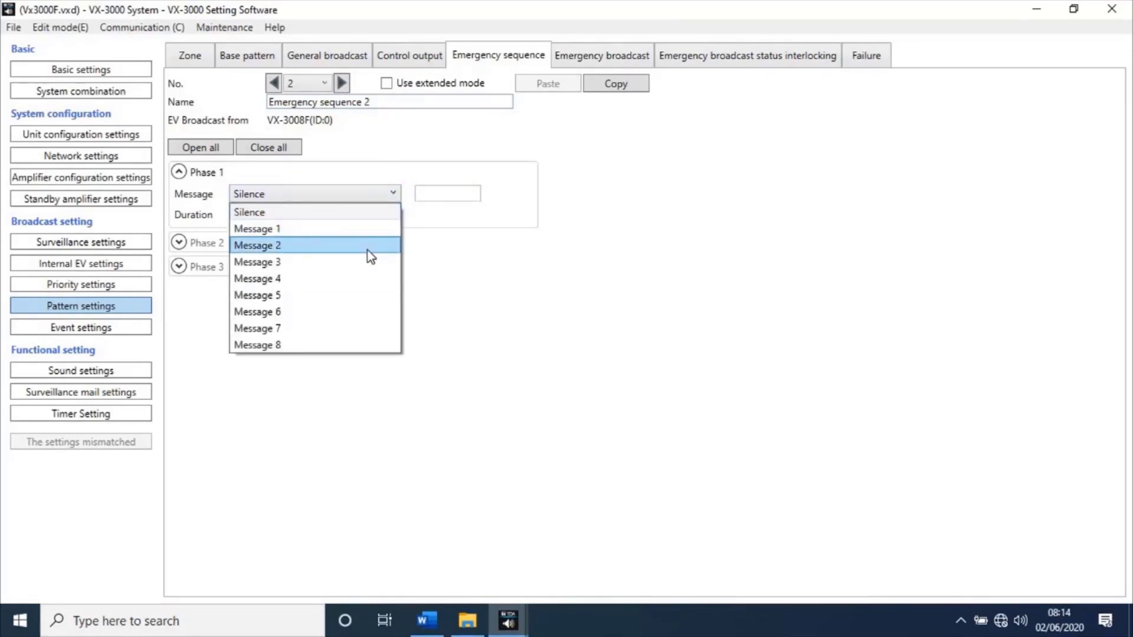
{"action": "left_click", "coordinate": [370, 257]}
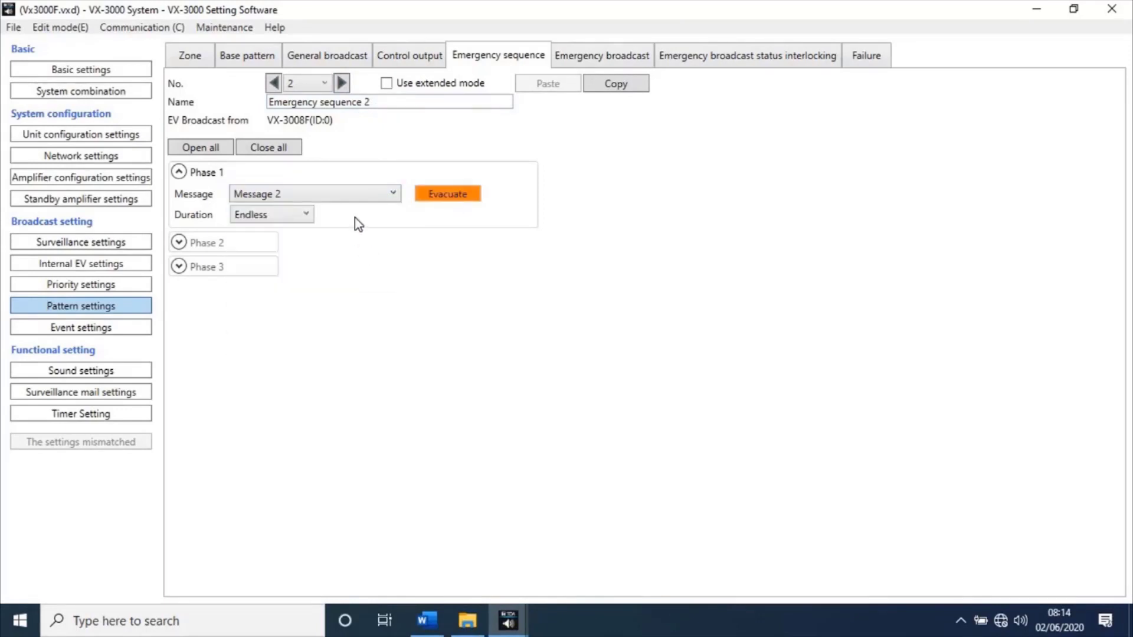
{"action": "left_click", "coordinate": [341, 83]}
{"action": "left_click", "coordinate": [380, 195]}
{"action": "left_click", "coordinate": [348, 261]}
Set Phase 1 of Emergency sequences 4, 5 and 6 to Messages 4, 5 and 6
{"action": "left_click", "coordinate": [341, 84]}
{"action": "left_click", "coordinate": [354, 195]}
{"action": "left_click", "coordinate": [339, 278]}
{"action": "left_click", "coordinate": [341, 83]}
{"action": "left_click", "coordinate": [324, 194]}
{"action": "left_click", "coordinate": [334, 295]}
{"action": "left_click", "coordinate": [342, 83]}
{"action": "left_click", "coordinate": [328, 195]}
{"action": "left_click", "coordinate": [331, 311]}
Set Phase 1 of Emergency sequences 7 and 8 to Messages 7 and 8
{"action": "left_click", "coordinate": [341, 84]}
{"action": "left_click", "coordinate": [334, 195]}
{"action": "left_click", "coordinate": [316, 328]}
{"action": "left_click", "coordinate": [341, 83]}
{"action": "left_click", "coordinate": [339, 195]}
{"action": "left_click", "coordinate": [325, 345]}
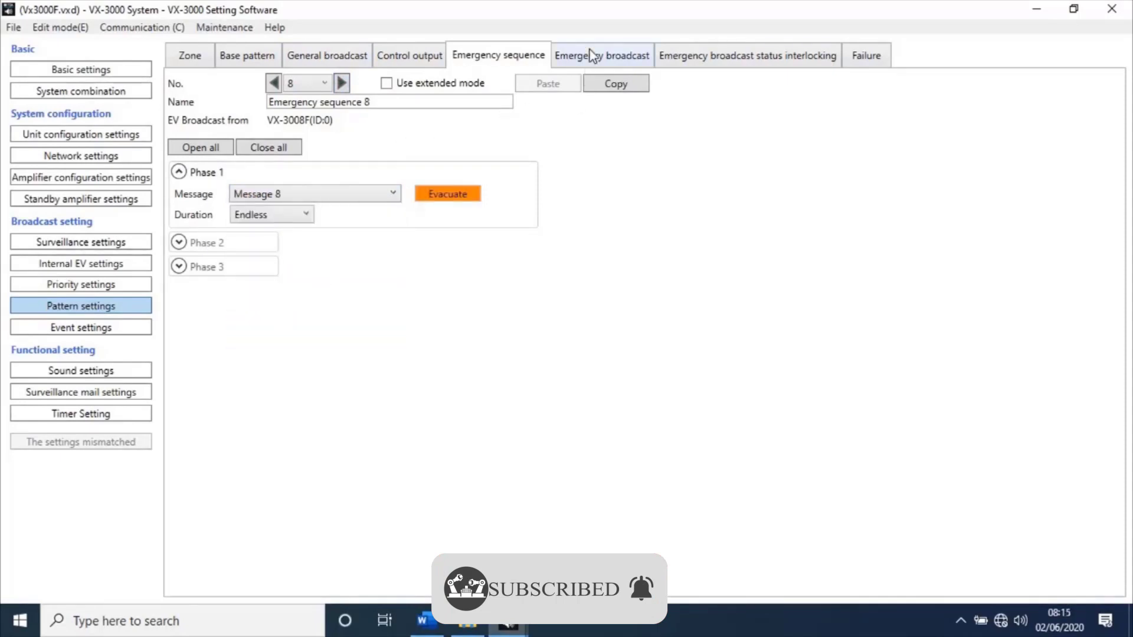
Link emergency broadcast pattern 1 to Emergency sequence 1, Zone pattern 1 and Control output pattern 1
{"action": "left_click", "coordinate": [559, 71]}
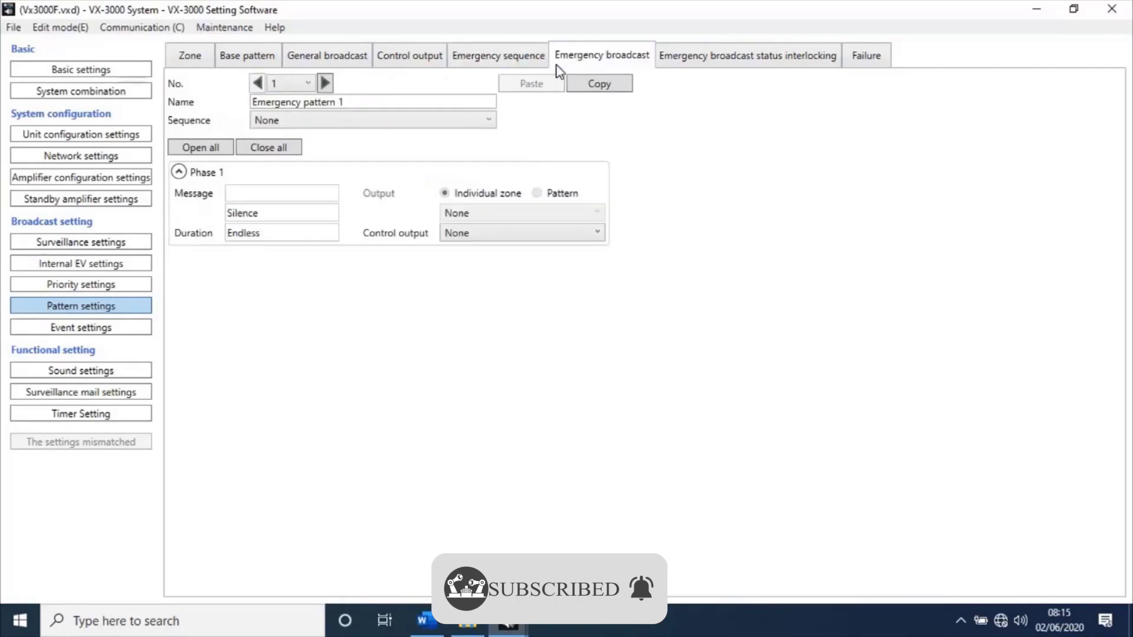
{"action": "left_click", "coordinate": [426, 124]}
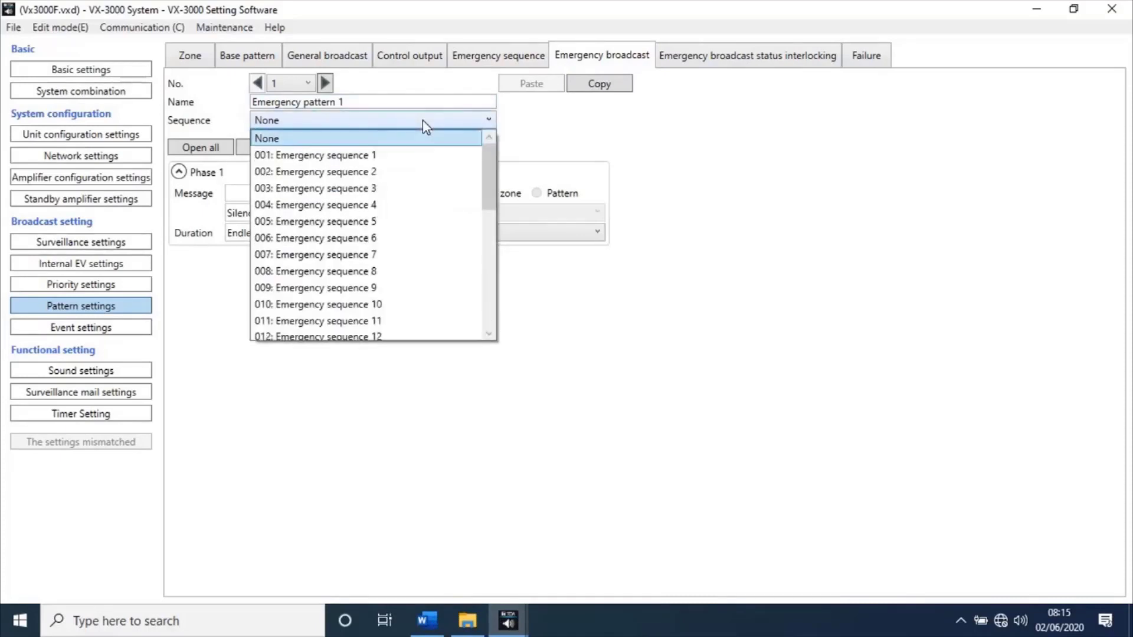
{"action": "left_click", "coordinate": [422, 156]}
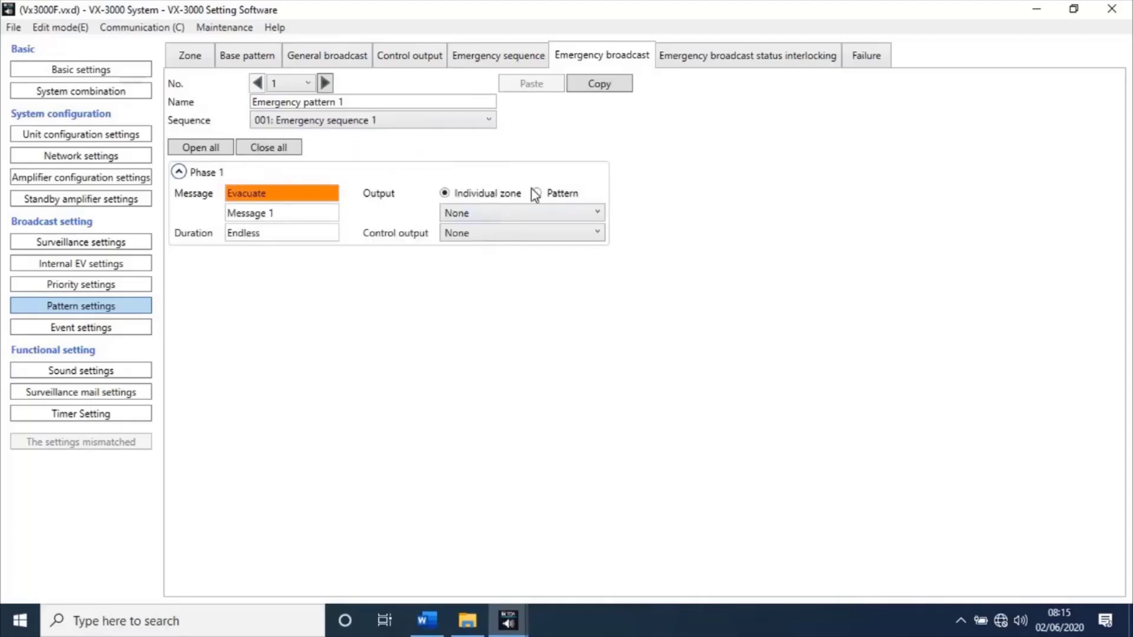
{"action": "left_click", "coordinate": [468, 216]}
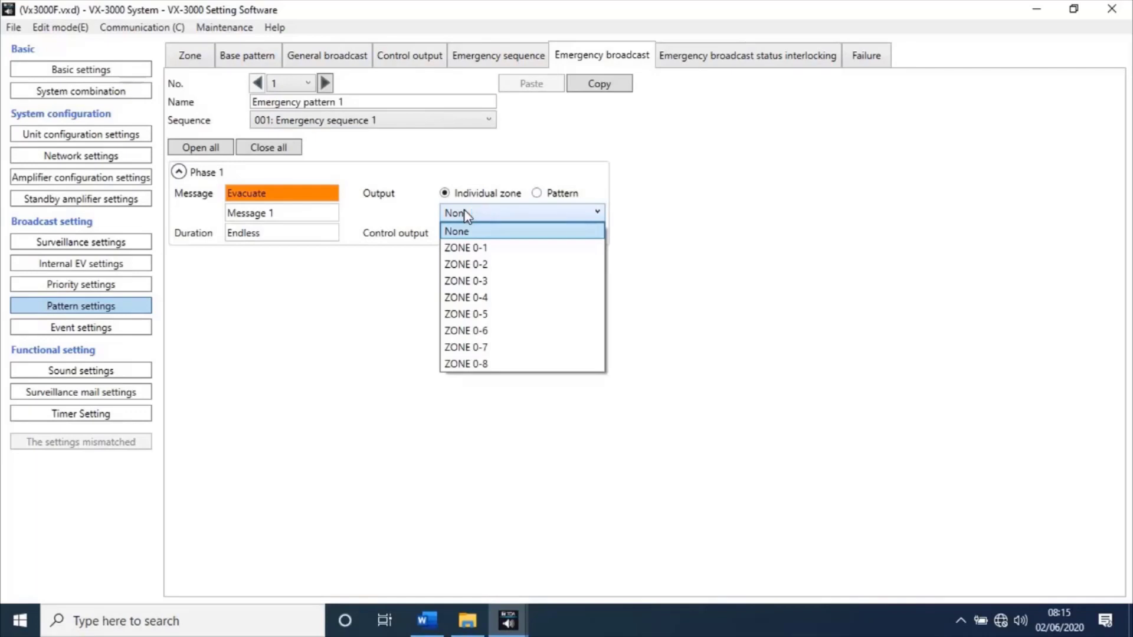
{"action": "left_click", "coordinate": [480, 247]}
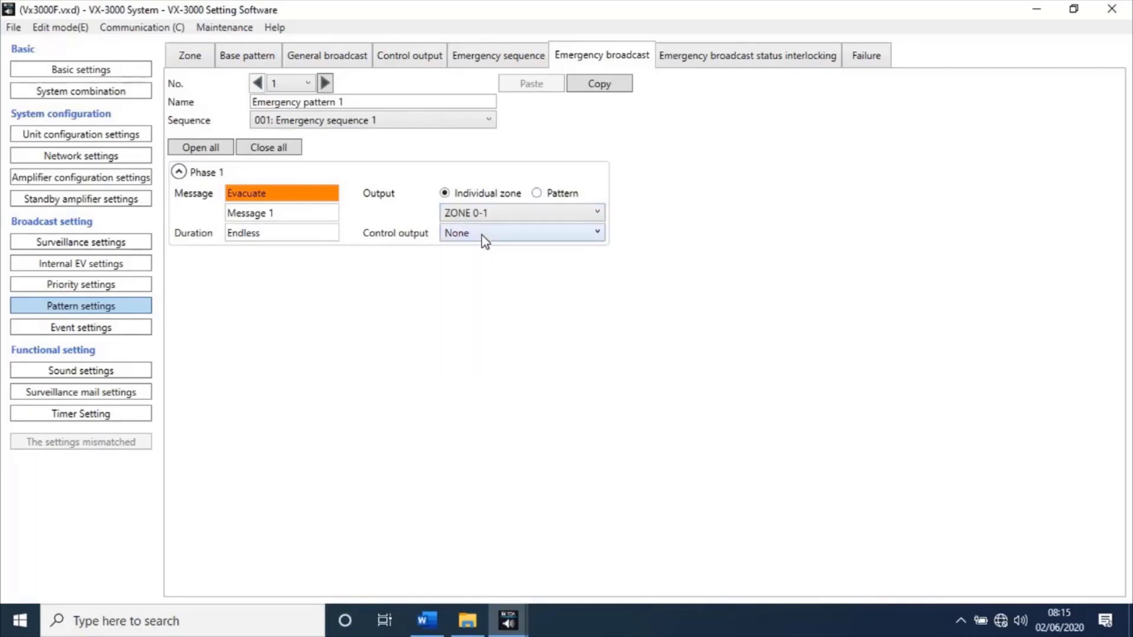
{"action": "left_click", "coordinate": [482, 234]}
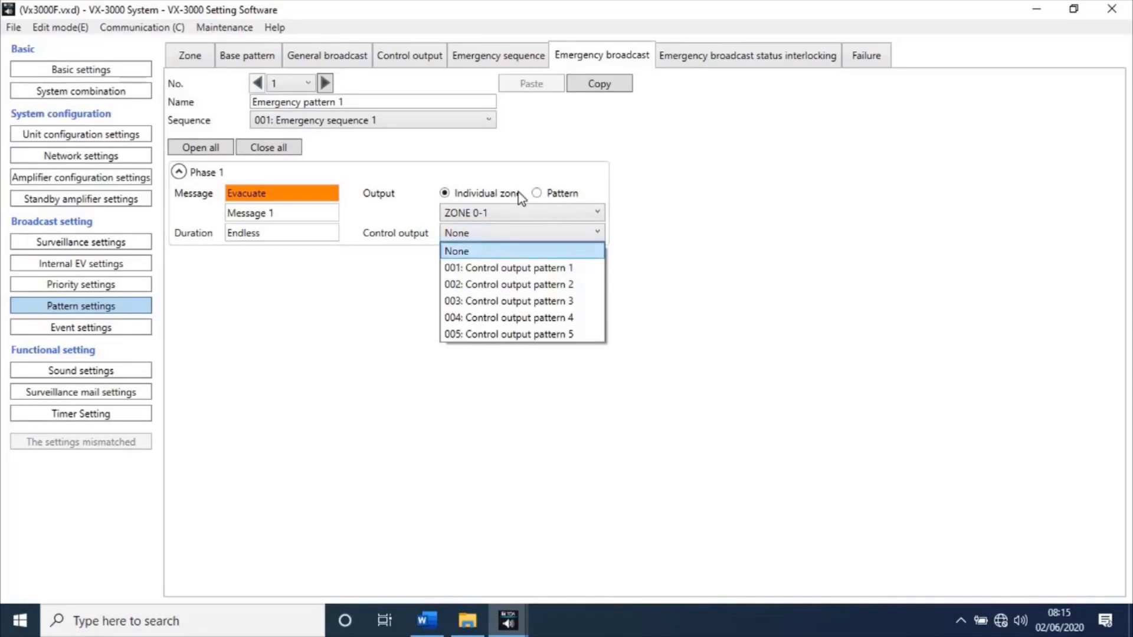
{"action": "left_click", "coordinate": [536, 192]}
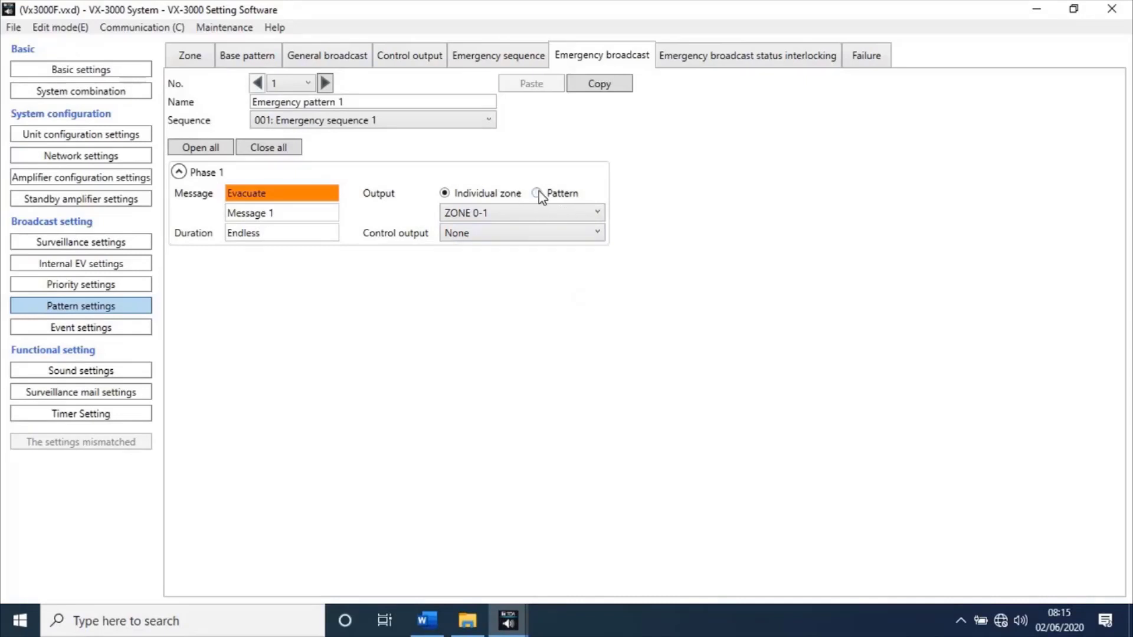
{"action": "left_click", "coordinate": [536, 193]}
{"action": "left_click", "coordinate": [547, 214]}
{"action": "left_click", "coordinate": [557, 249]}
{"action": "left_click", "coordinate": [557, 234]}
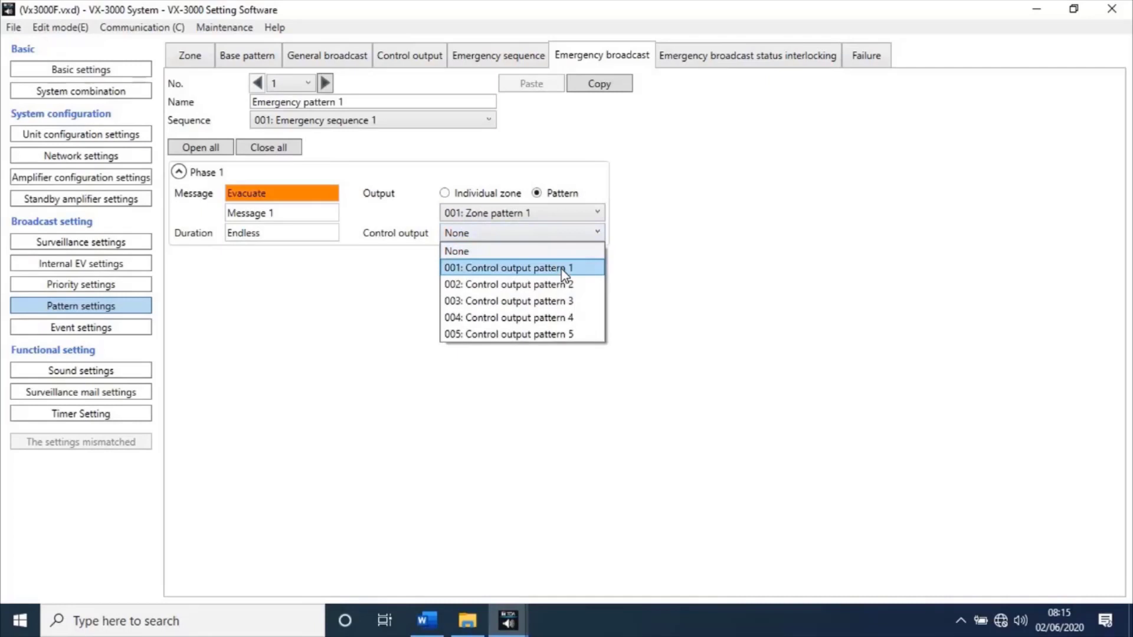
{"action": "left_click", "coordinate": [562, 269]}
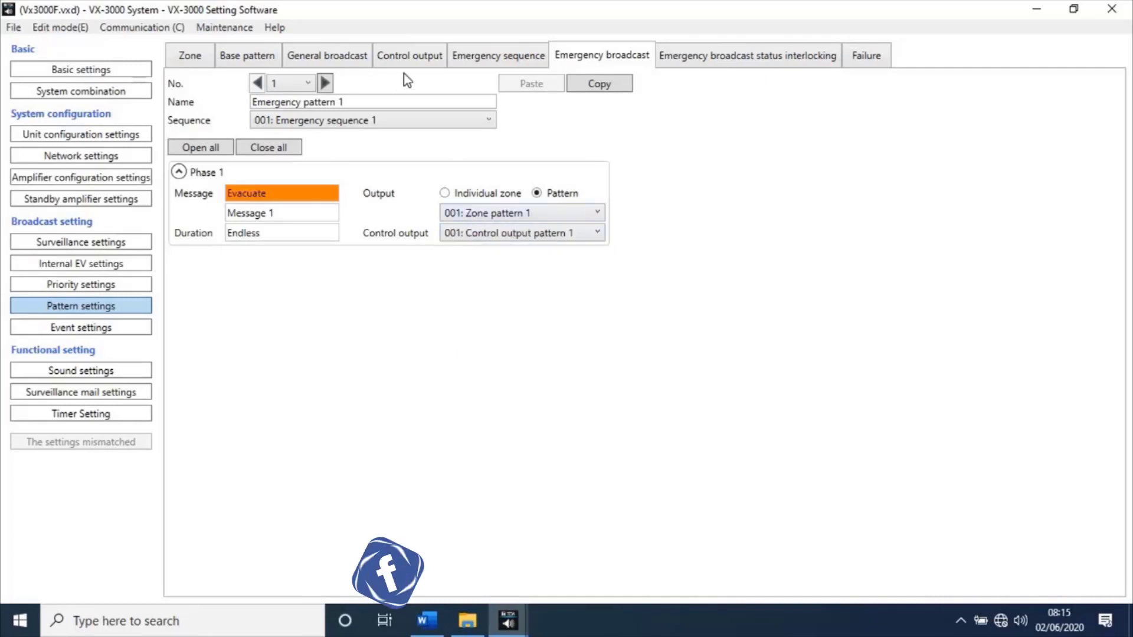
Link emergency pattern 2 to Emergency sequence 2, Zone pattern 2 and Control output pattern 2
{"action": "left_click", "coordinate": [325, 84]}
{"action": "left_click", "coordinate": [374, 121]}
{"action": "left_click", "coordinate": [360, 170]}
{"action": "left_click", "coordinate": [521, 213]}
{"action": "left_click", "coordinate": [519, 265]}
{"action": "left_click", "coordinate": [522, 233]}
Link emergency pattern 3 to Emergency sequence 3, Zone pattern 3 and Control output pattern 3
{"action": "left_click", "coordinate": [473, 251]}
{"action": "left_click", "coordinate": [325, 83]}
{"action": "left_click", "coordinate": [374, 121]}
{"action": "left_click", "coordinate": [536, 193]}
{"action": "left_click", "coordinate": [521, 280]}
{"action": "left_click", "coordinate": [522, 232]}
{"action": "left_click", "coordinate": [518, 259]}
Link emergency pattern 4 to Emergency sequence 4, Zone pattern 4 and Control output pattern 4
{"action": "left_click", "coordinate": [325, 84]}
{"action": "left_click", "coordinate": [364, 121]}
{"action": "left_click", "coordinate": [315, 256]}
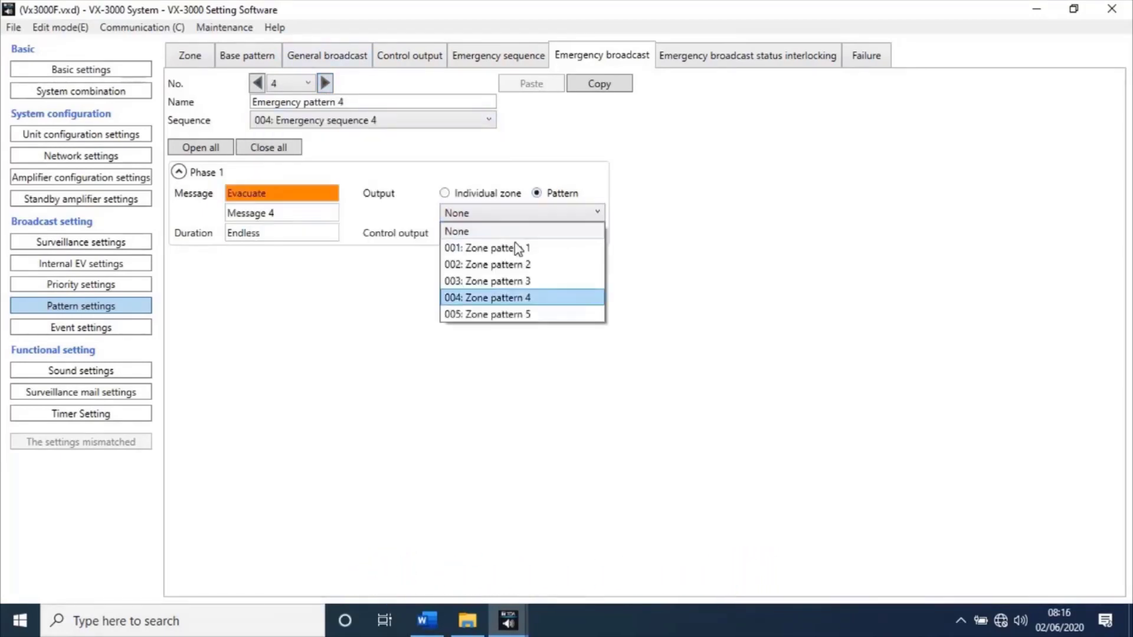
{"action": "left_click", "coordinate": [537, 193]}
{"action": "left_click", "coordinate": [522, 232]}
{"action": "left_click", "coordinate": [501, 268]}
Link emergency pattern 5 to Emergency sequence 5, Zone pattern 5 and Control output pattern 5
{"action": "left_click", "coordinate": [325, 84]}
{"action": "left_click", "coordinate": [374, 121]}
{"action": "left_click", "coordinate": [392, 224]}
{"action": "left_click", "coordinate": [536, 193]}
{"action": "left_click", "coordinate": [522, 213]}
{"action": "left_click", "coordinate": [521, 289]}
{"action": "left_click", "coordinate": [521, 232]}
{"action": "left_click", "coordinate": [513, 314]}
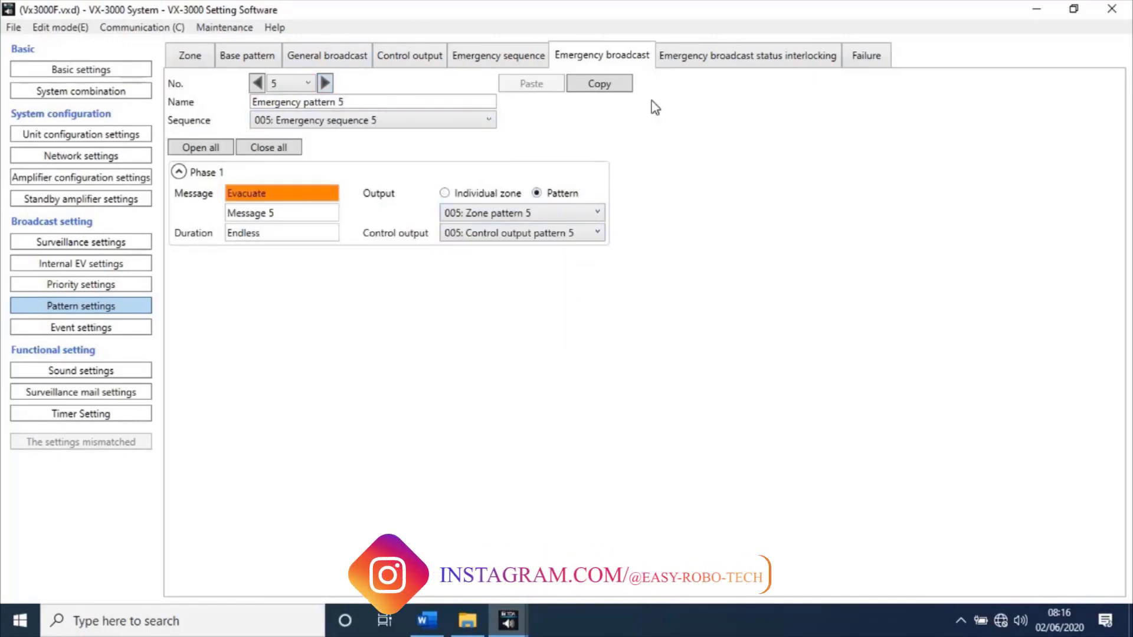
Set EMG-MOD to Emergency broadcast interlocking with 001: Control output pattern 1
{"action": "left_click", "coordinate": [675, 59]}
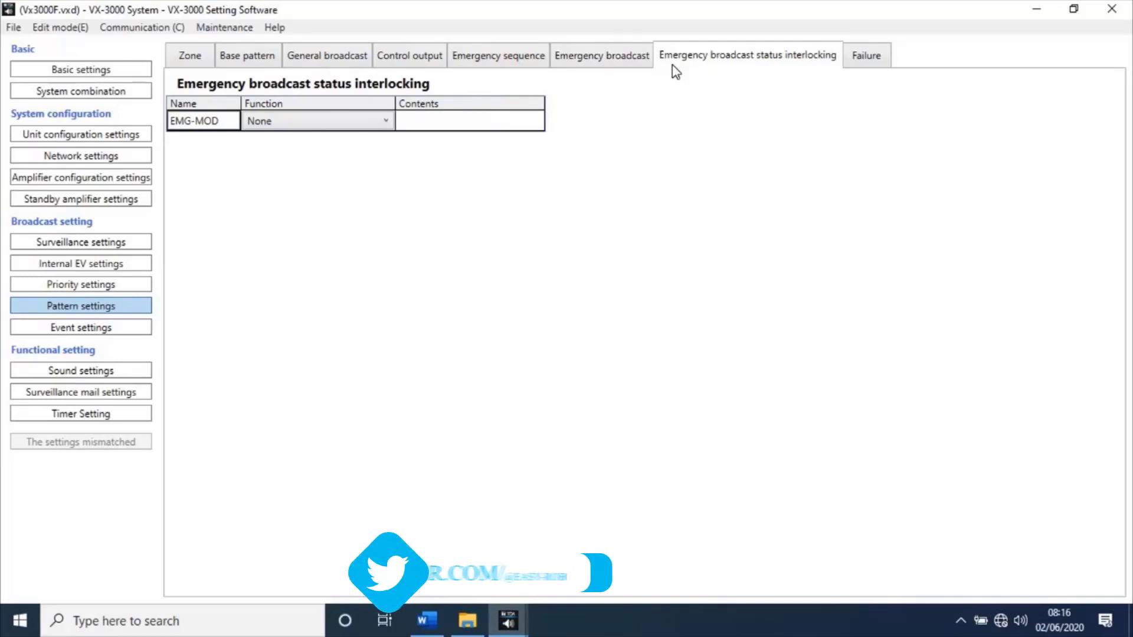
{"action": "left_click", "coordinate": [387, 121]}
{"action": "left_click", "coordinate": [392, 154]}
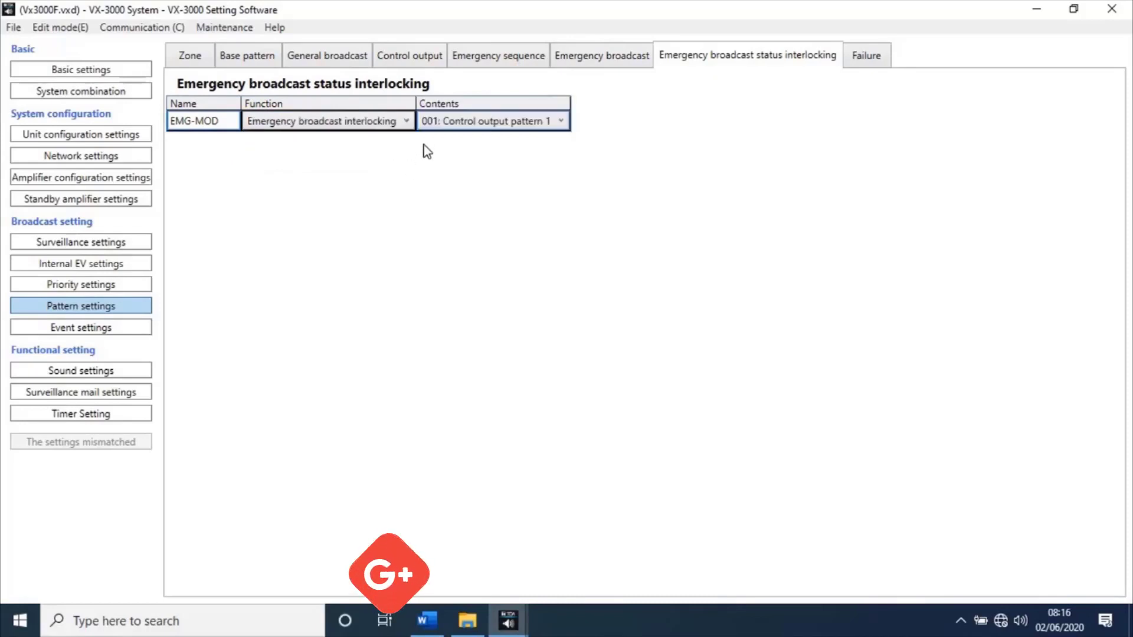
{"action": "left_click", "coordinate": [557, 122]}
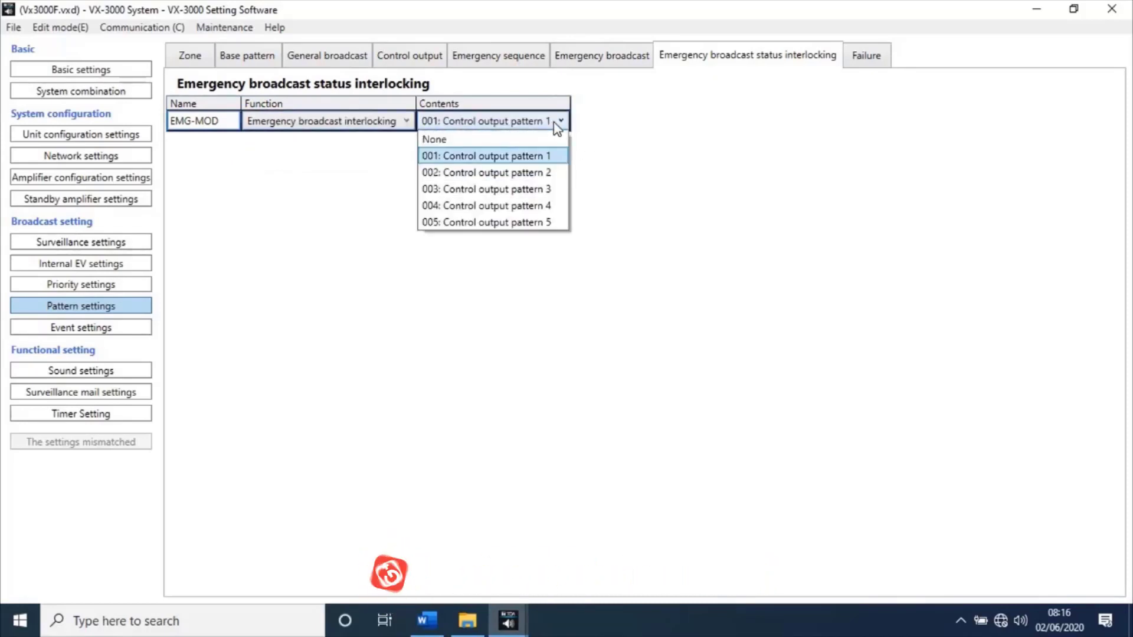
{"action": "left_click", "coordinate": [564, 155]}
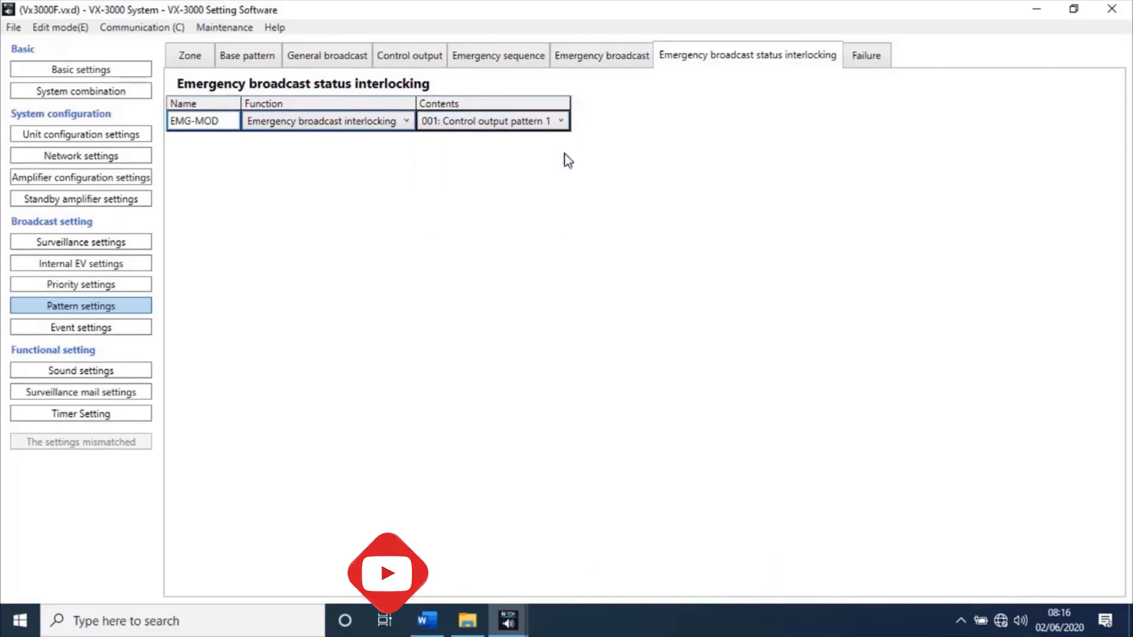
Show the Failure tab with Failure output pattern 1 and its fault sources
{"action": "left_click", "coordinate": [876, 63]}
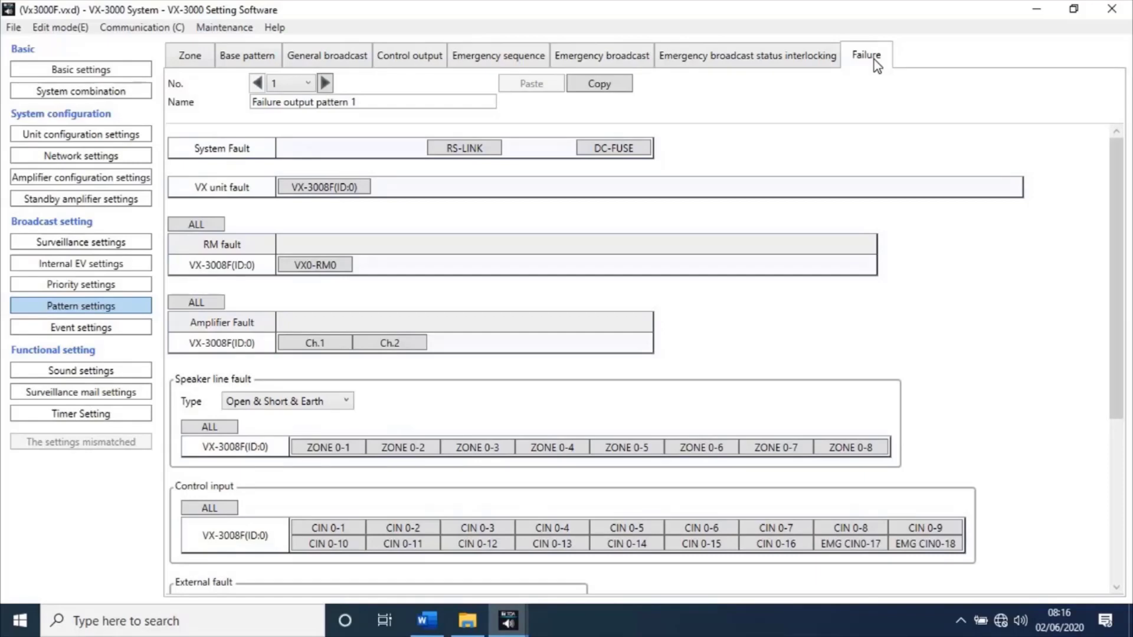
Make CIN 0-1 start/stop Emergency pattern 1 with polarity NO, Emergency restoration and no restoration message
{"action": "left_click", "coordinate": [119, 331]}
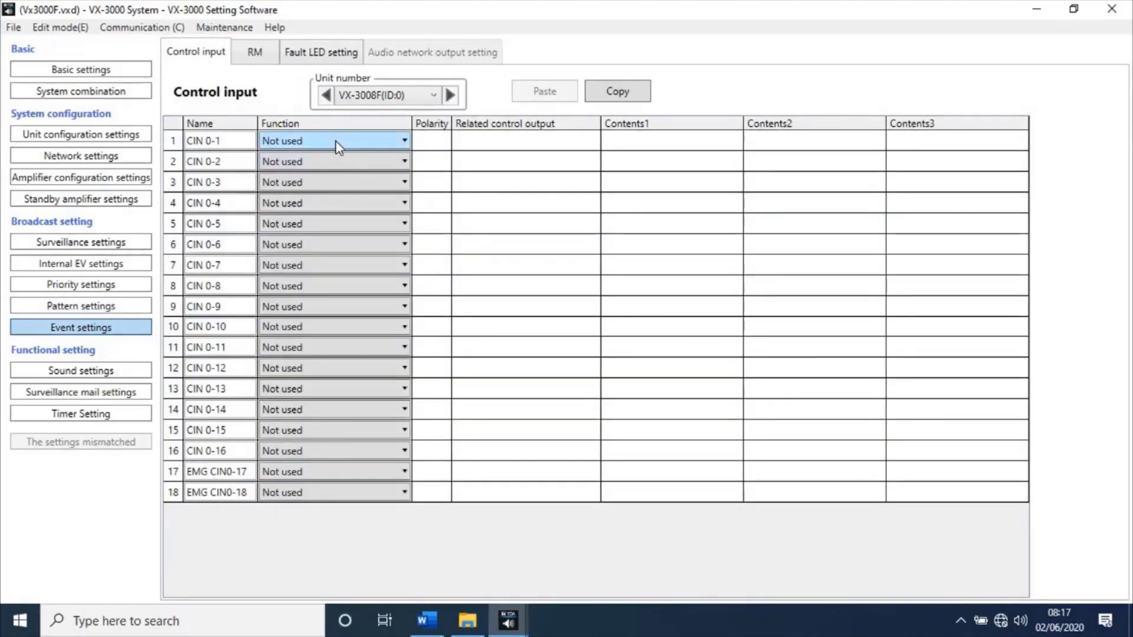
{"action": "left_click", "coordinate": [407, 145]}
{"action": "left_click", "coordinate": [407, 143]}
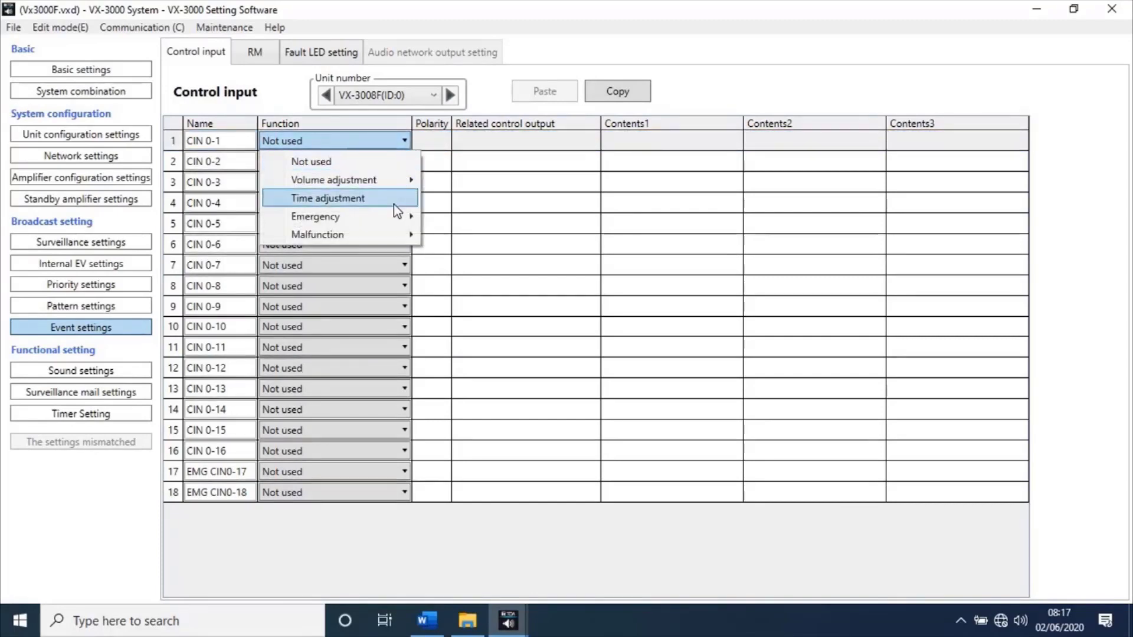
{"action": "mouse_move", "coordinate": [394, 219]}
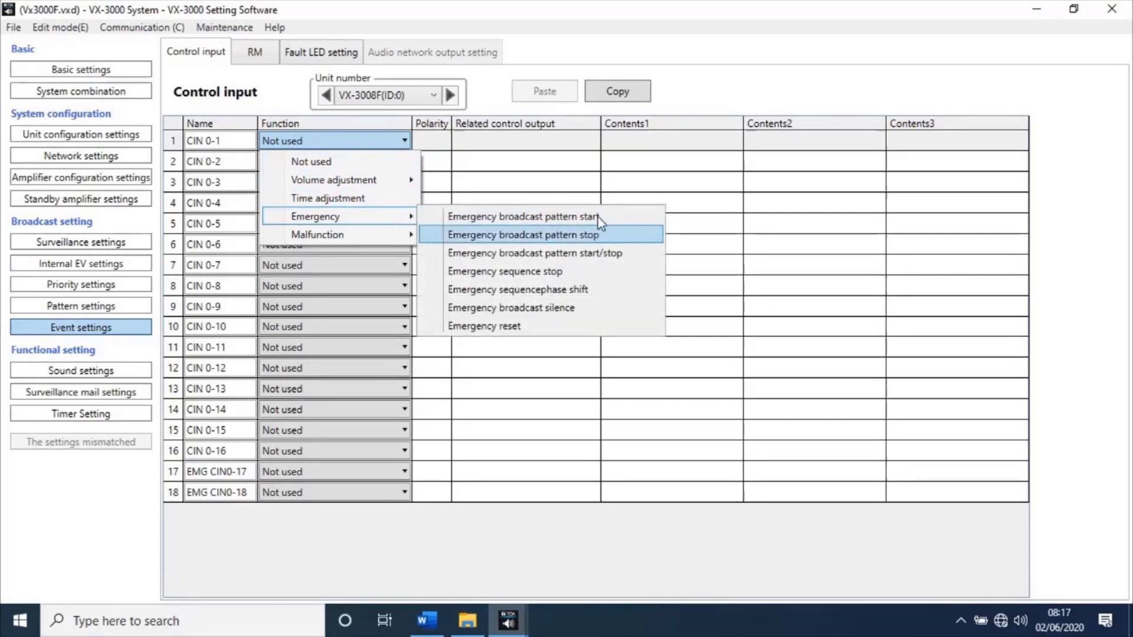
{"action": "left_click", "coordinate": [633, 258]}
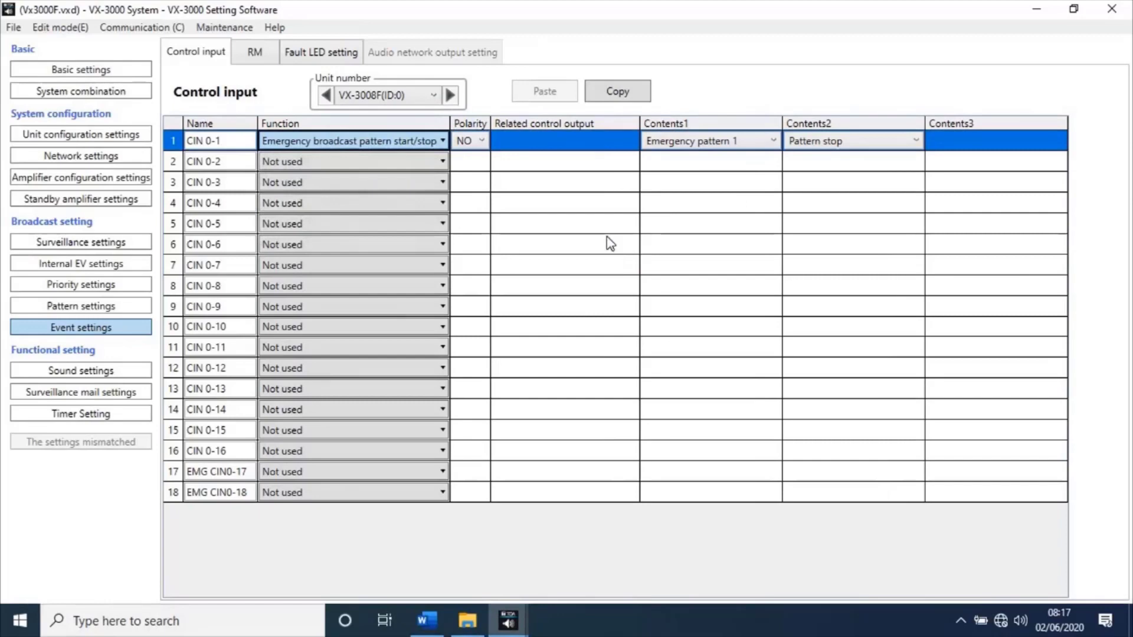
{"action": "left_click", "coordinate": [487, 135]}
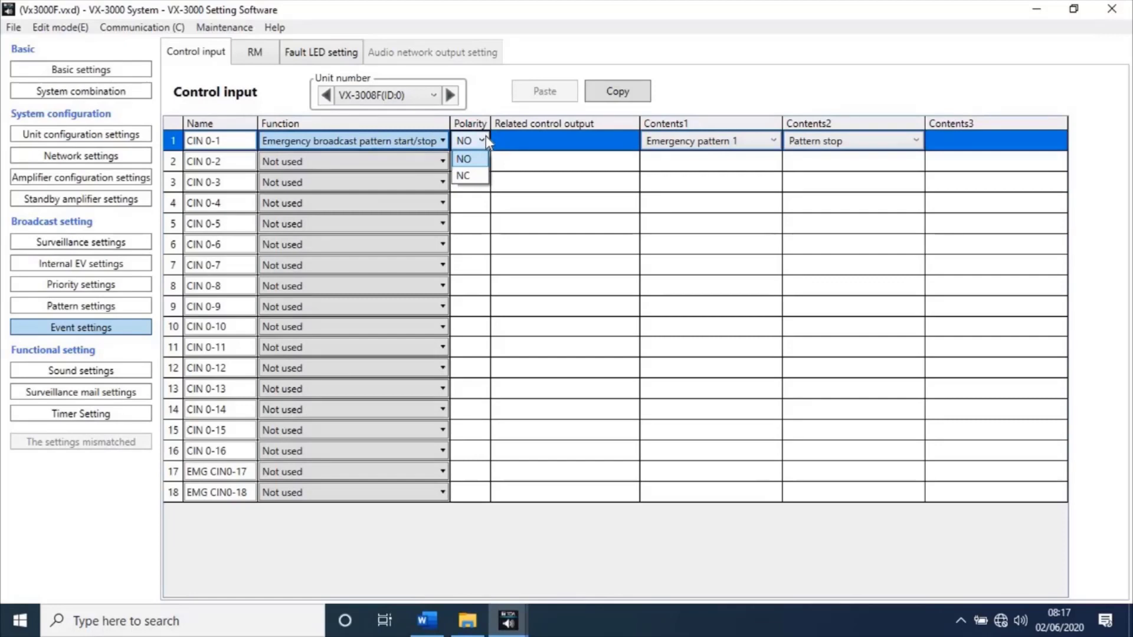
{"action": "left_click", "coordinate": [486, 140]}
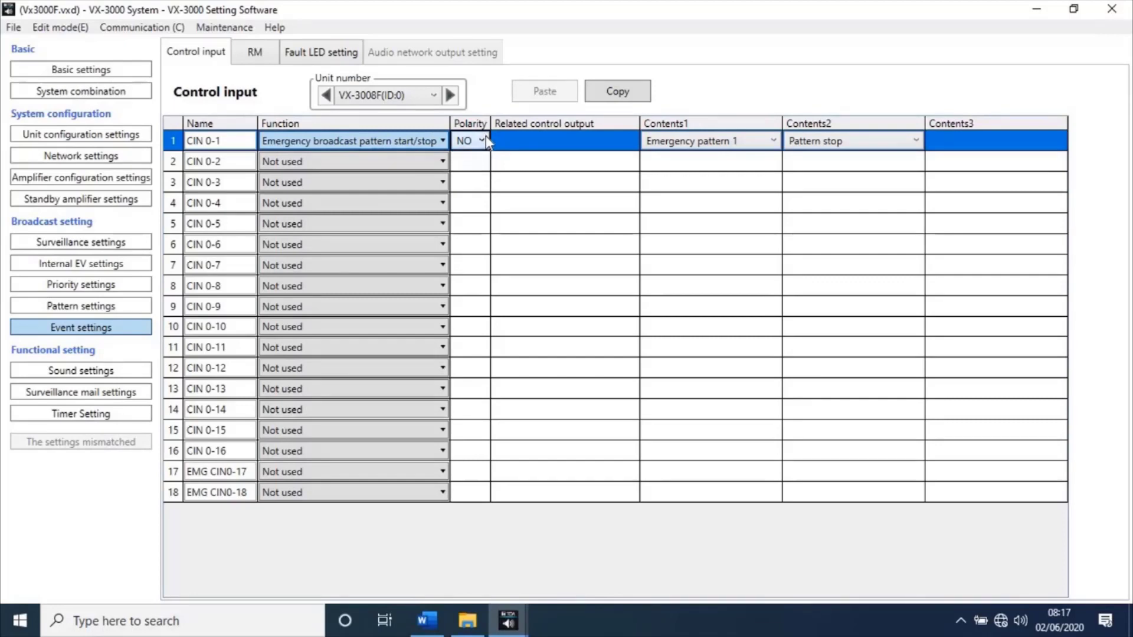
{"action": "left_click", "coordinate": [774, 142]}
{"action": "left_click", "coordinate": [773, 143]}
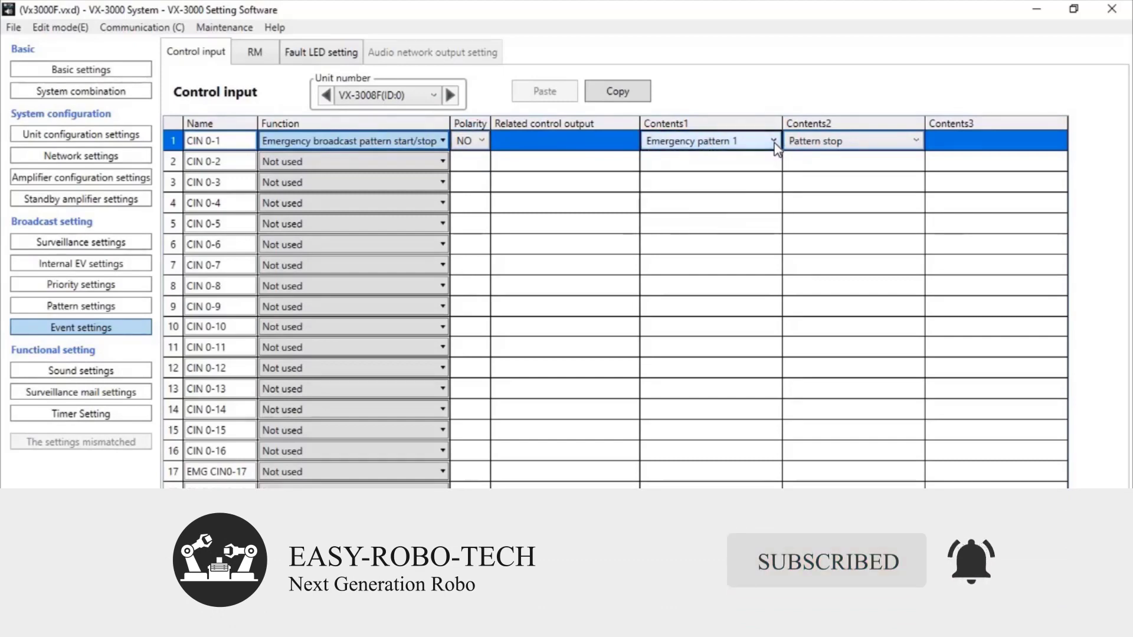
{"action": "left_click", "coordinate": [924, 143]}
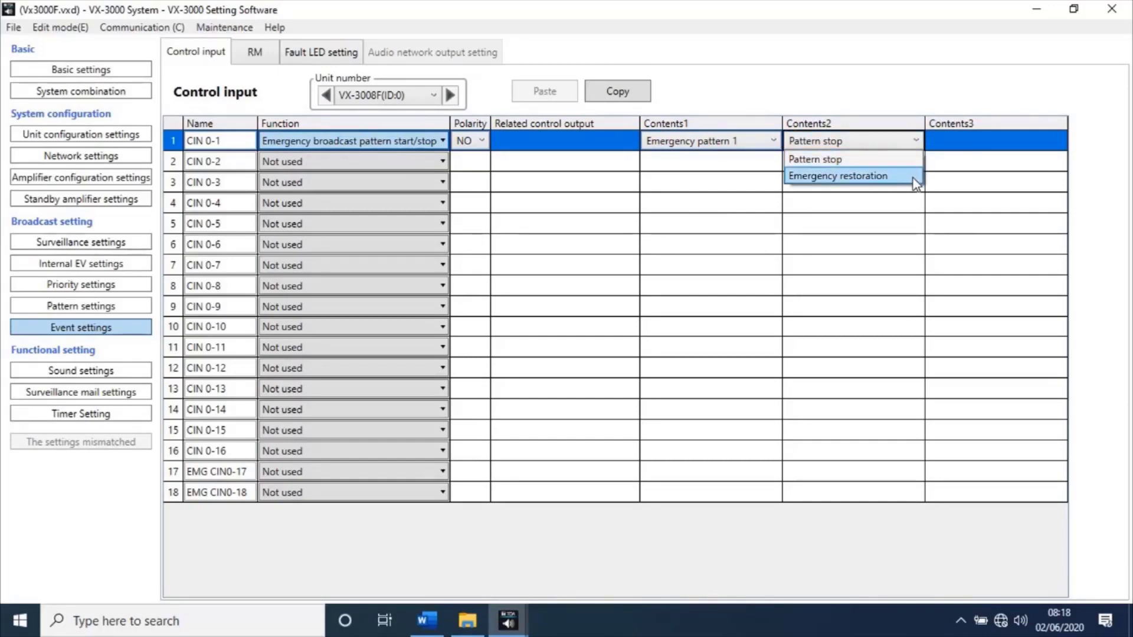
{"action": "left_click", "coordinate": [913, 177]}
{"action": "left_click", "coordinate": [1059, 143]}
{"action": "left_click", "coordinate": [1059, 143]}
Make CIN 0-2 and CIN 0-3 start/stop Emergency patterns 2 and 3 with Emergency restoration
{"action": "left_click", "coordinate": [442, 162]}
{"action": "left_click", "coordinate": [531, 287]}
{"action": "left_click", "coordinate": [916, 161]}
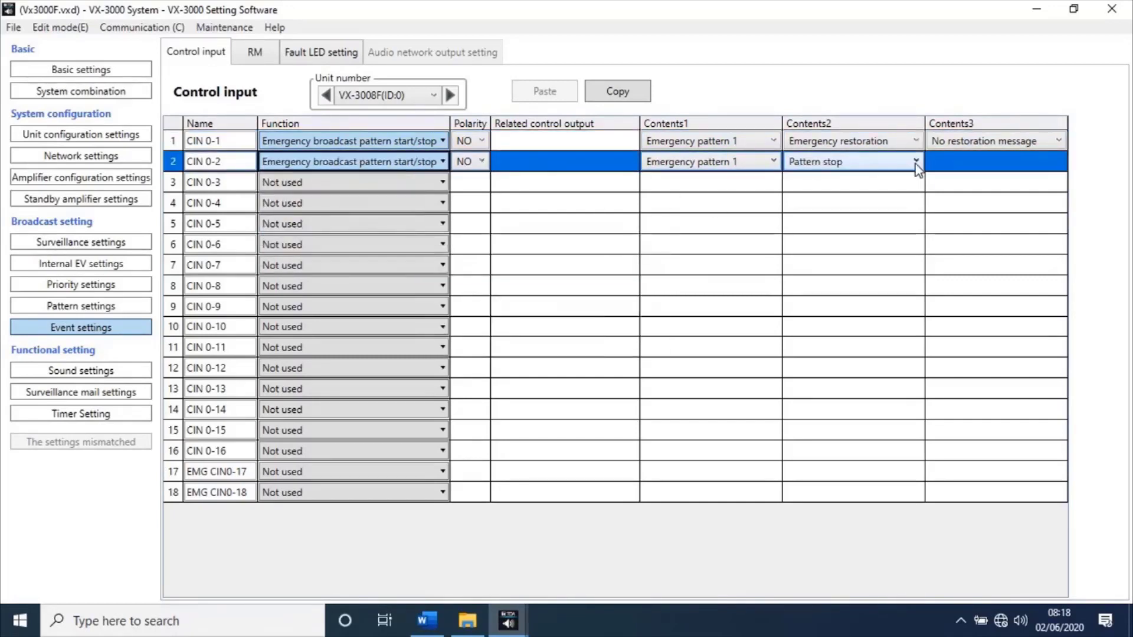
{"action": "left_click", "coordinate": [838, 197]}
{"action": "left_click", "coordinate": [773, 162]}
{"action": "left_click", "coordinate": [690, 196]}
{"action": "left_click", "coordinate": [442, 181]}
{"action": "left_click", "coordinate": [531, 306]}
{"action": "left_click", "coordinate": [773, 181]}
{"action": "left_click", "coordinate": [767, 234]}
{"action": "left_click", "coordinate": [916, 182]}
Make CIN 0-4 and CIN 0-5 start/stop Emergency patterns 4 and 5 with Emergency restoration
{"action": "left_click", "coordinate": [838, 217]}
{"action": "left_click", "coordinate": [443, 202]}
{"action": "left_click", "coordinate": [531, 327]}
{"action": "left_click", "coordinate": [773, 203]}
{"action": "left_click", "coordinate": [760, 270]}
{"action": "left_click", "coordinate": [442, 223]}
{"action": "left_click", "coordinate": [531, 348]}
{"action": "left_click", "coordinate": [773, 223]}
{"action": "left_click", "coordinate": [760, 299]}
{"action": "left_click", "coordinate": [915, 202]}
{"action": "left_click", "coordinate": [838, 237]}
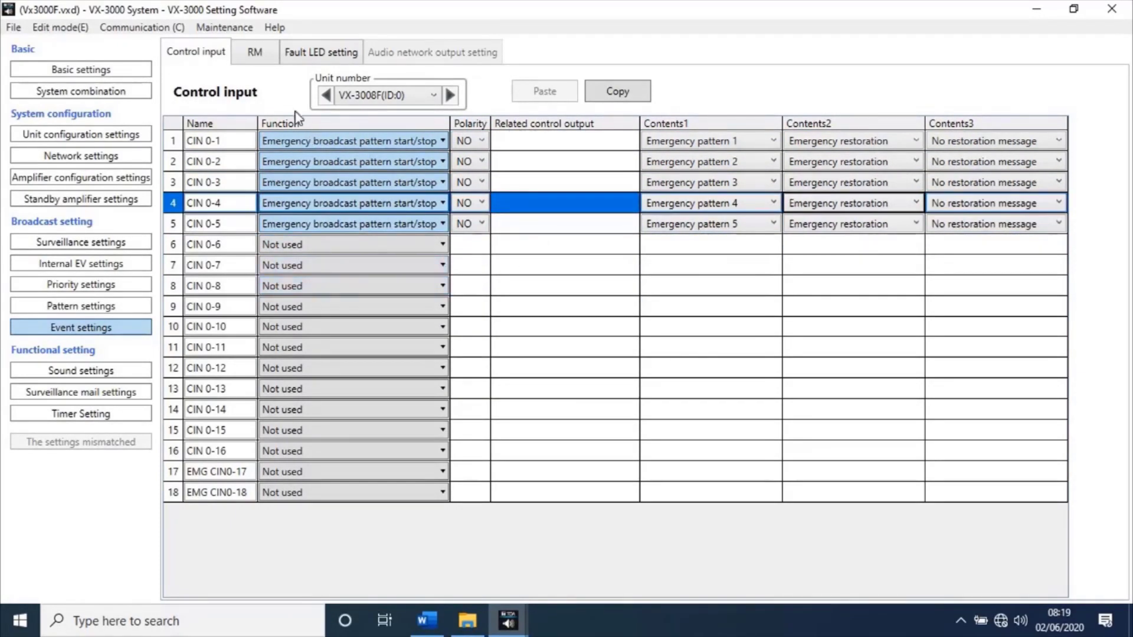
Show the RM event settings for VX0-RM0 with its EMG, SYS, TALK and KEY rows
{"action": "left_click", "coordinate": [255, 53]}
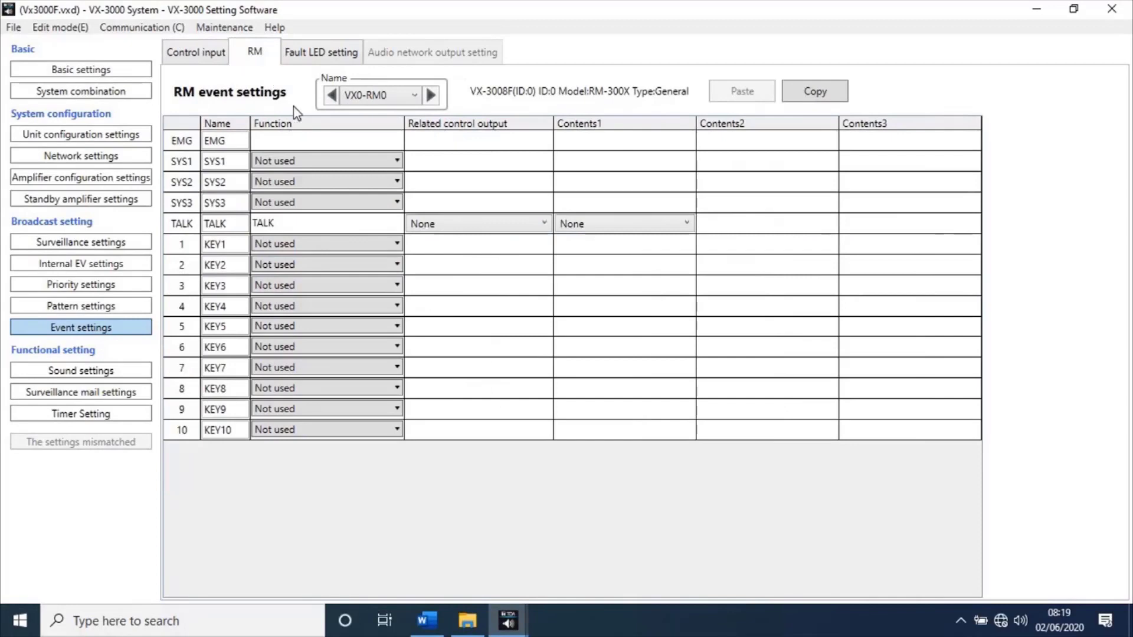